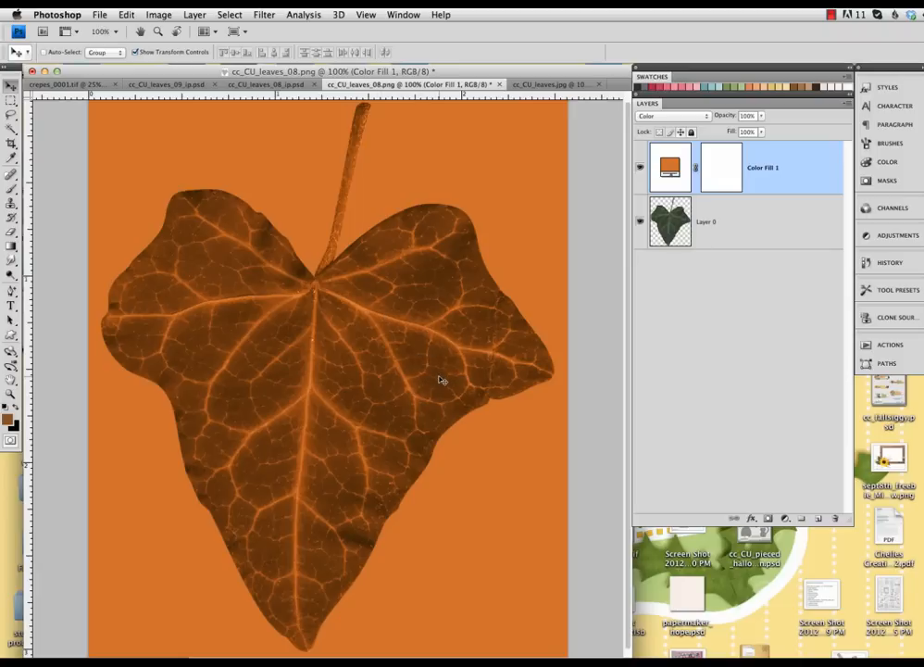
# Compare the leaf with and without the Color Fill 1 layer, and set that layer's blending mode to Normal
pyautogui.click(639, 168)
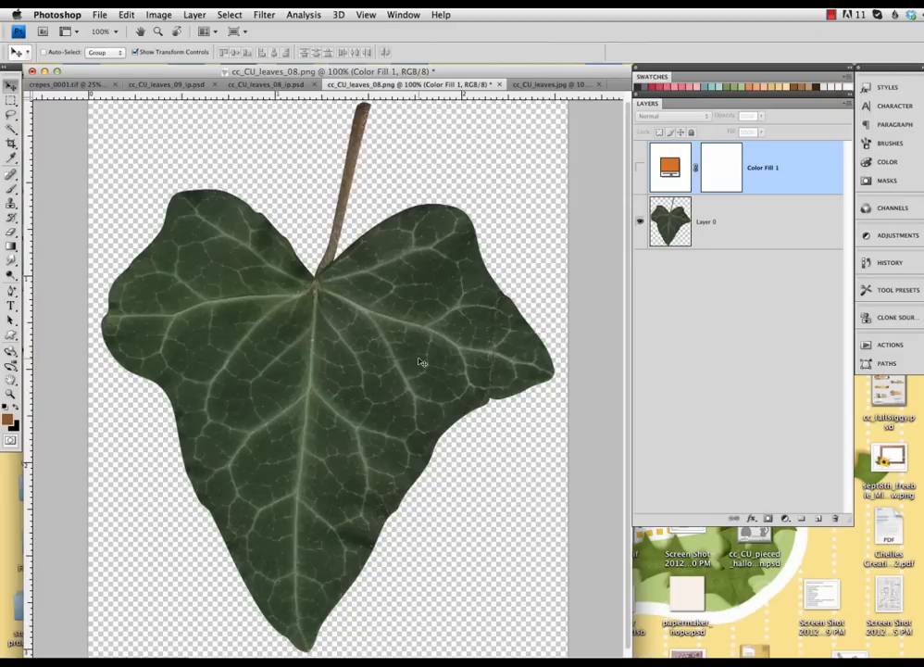
pyautogui.click(639, 167)
pyautogui.click(681, 116)
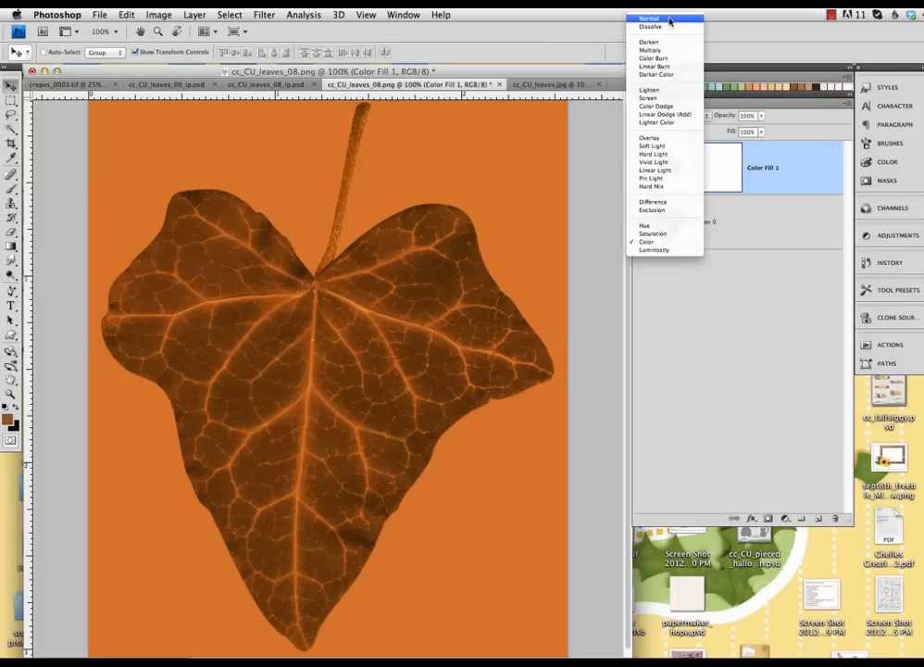
pyautogui.click(668, 18)
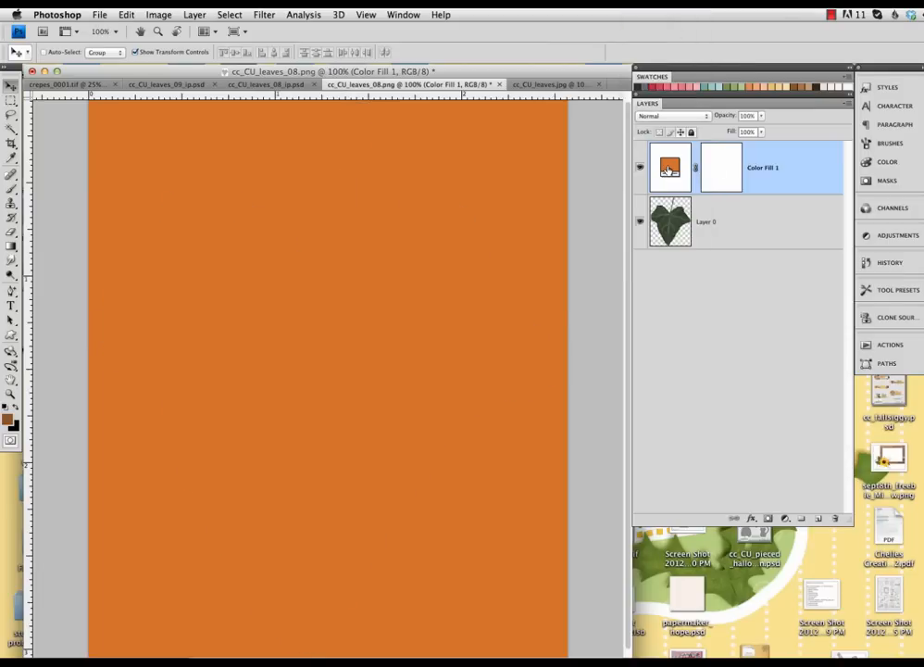
# Change the Color Fill 1 layer's color to golden orange e2a514
pyautogui.doubleClick(669, 168)
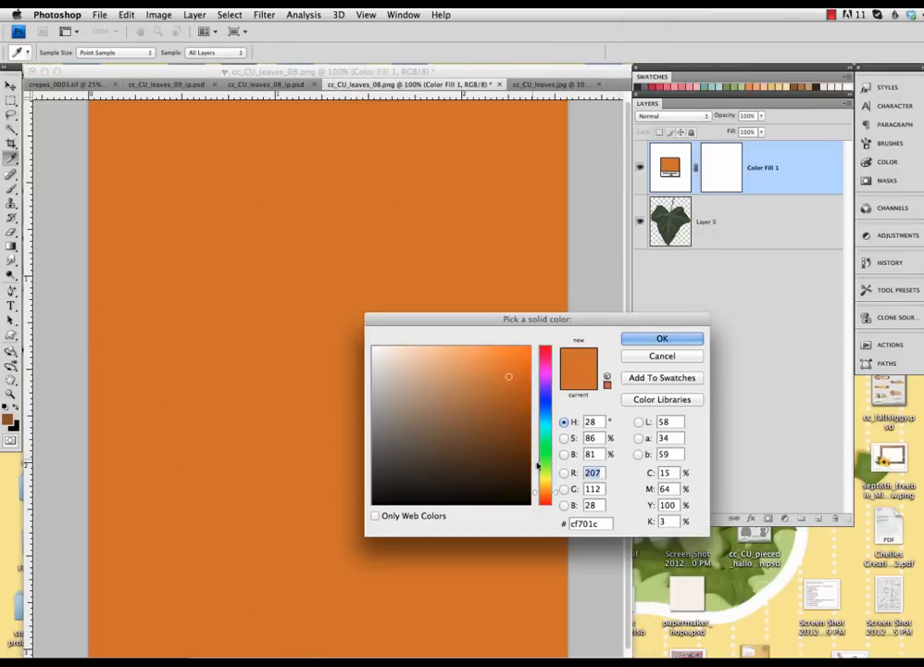
pyautogui.click(546, 484)
pyautogui.click(517, 364)
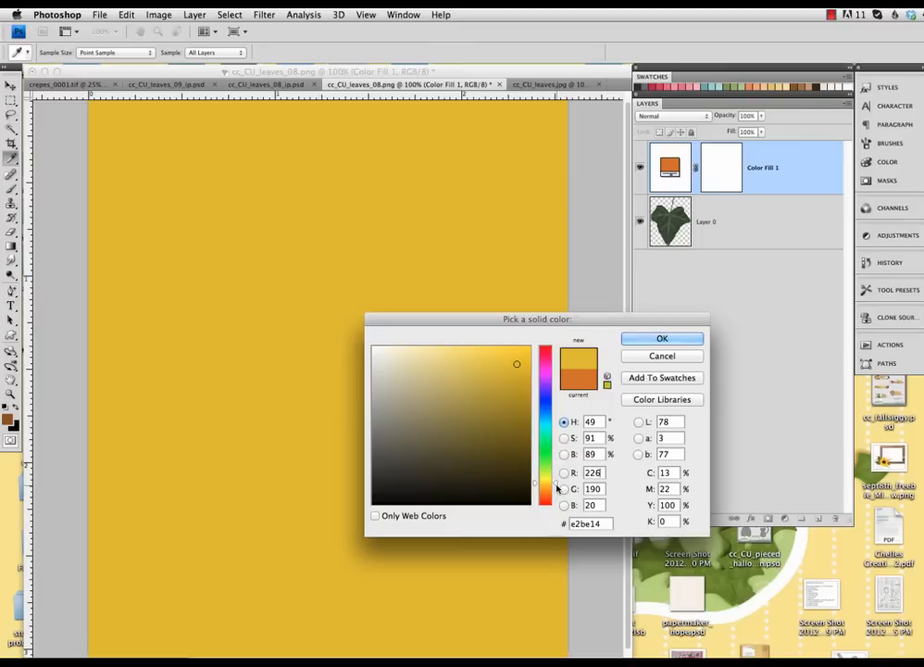
pyautogui.click(546, 488)
pyautogui.click(546, 486)
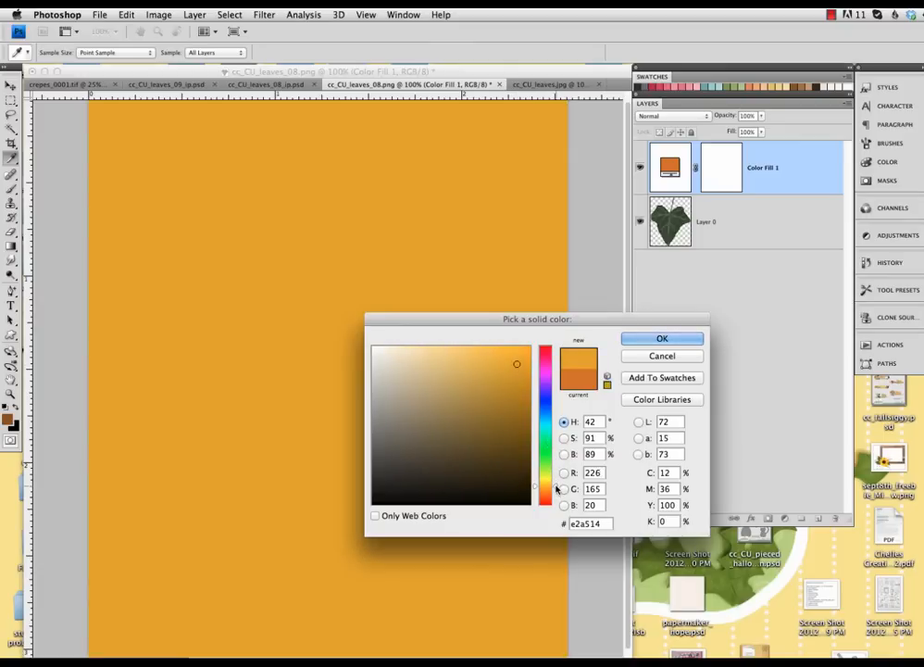
pyautogui.click(654, 338)
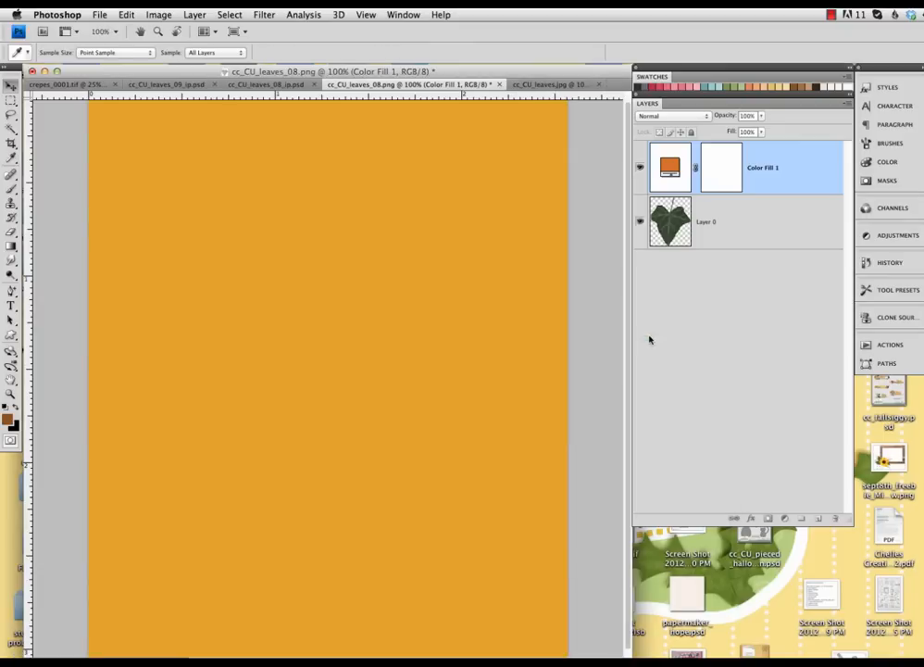
pyautogui.press('v')
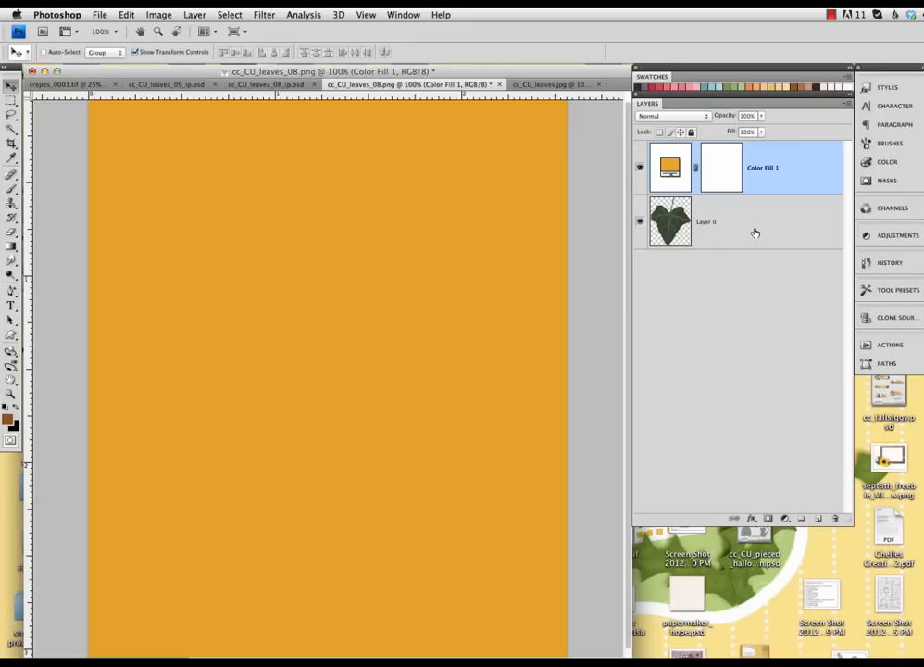
# Duplicate the leaf layer above the color fill layer and invert the copy's colors
pyautogui.click(756, 230)
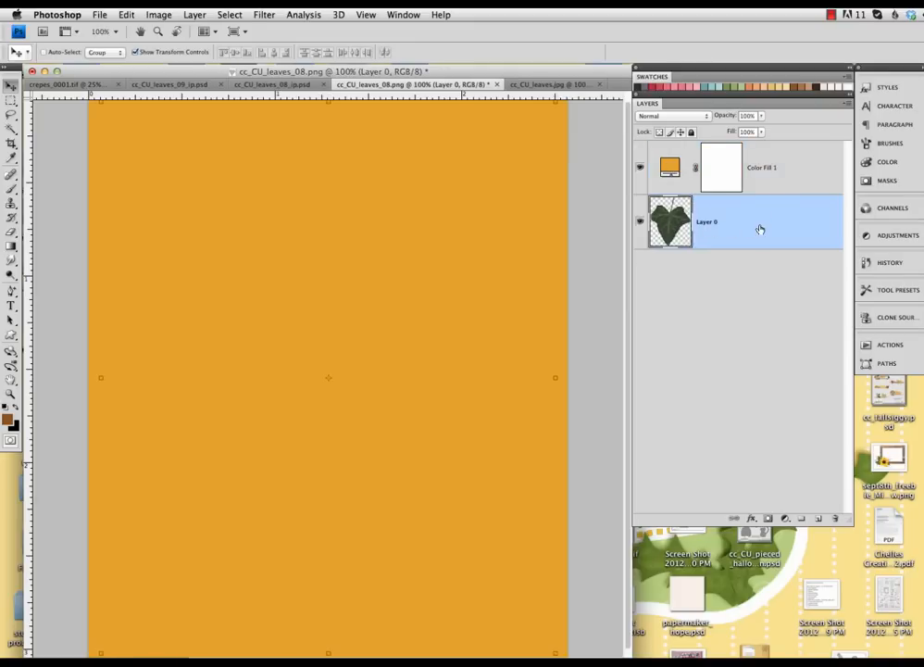
pyautogui.keyDown('alt'); pyautogui.moveTo(759, 230); pyautogui.dragTo(757, 154); pyautogui.keyUp('alt')
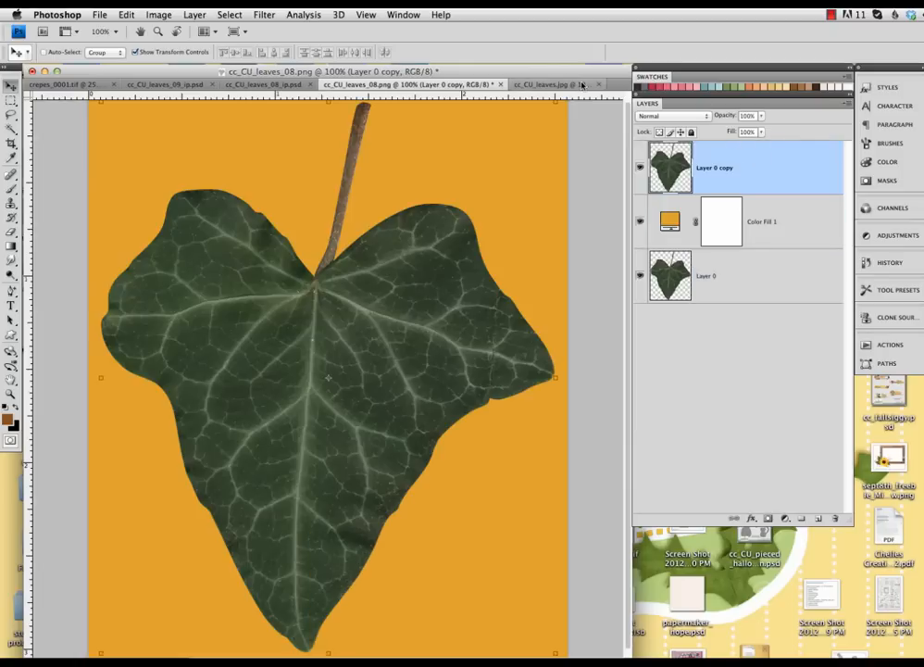
pyautogui.click(159, 15)
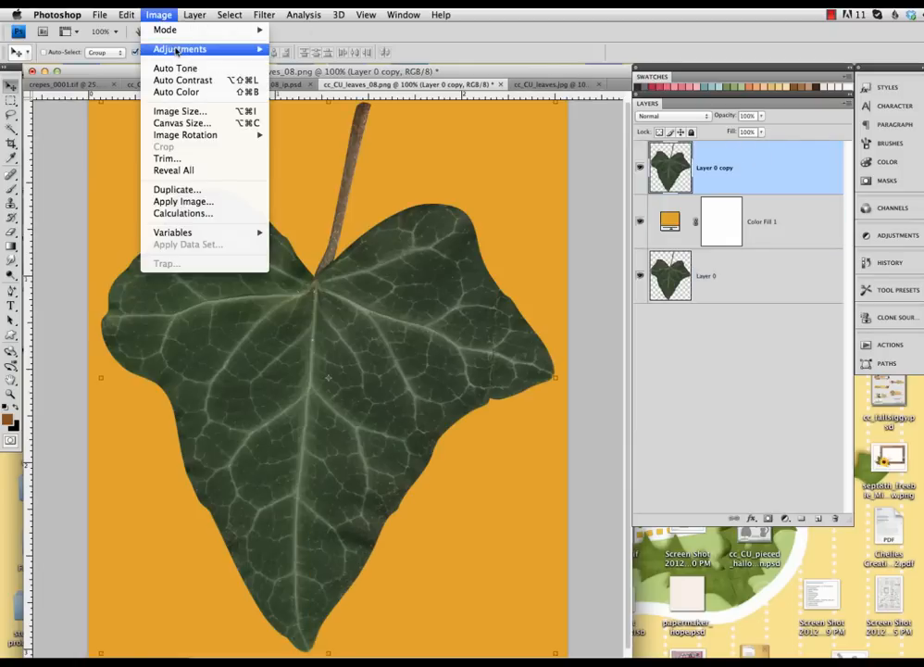
pyautogui.moveTo(177, 51)
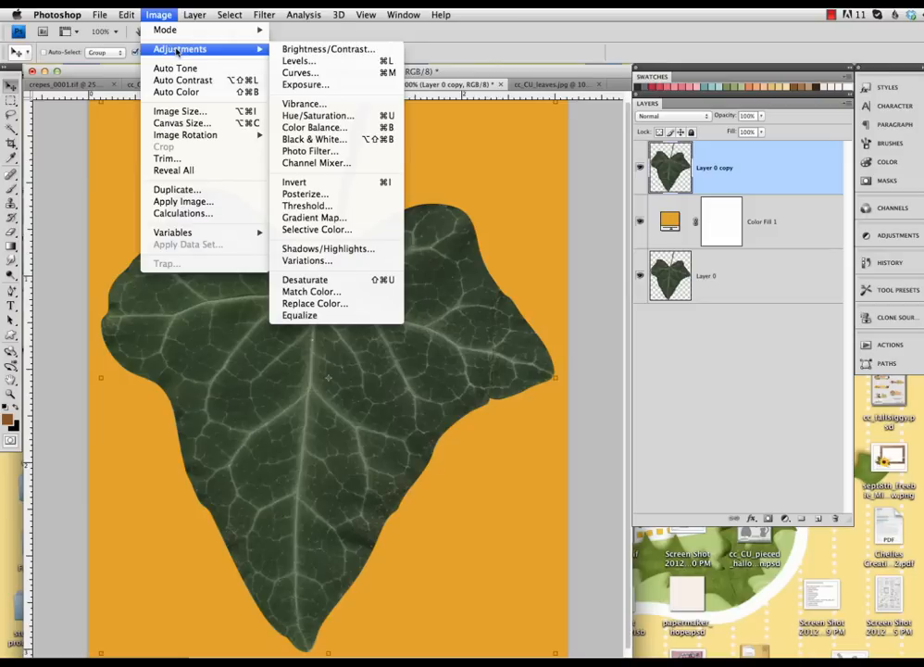
pyautogui.click(312, 186)
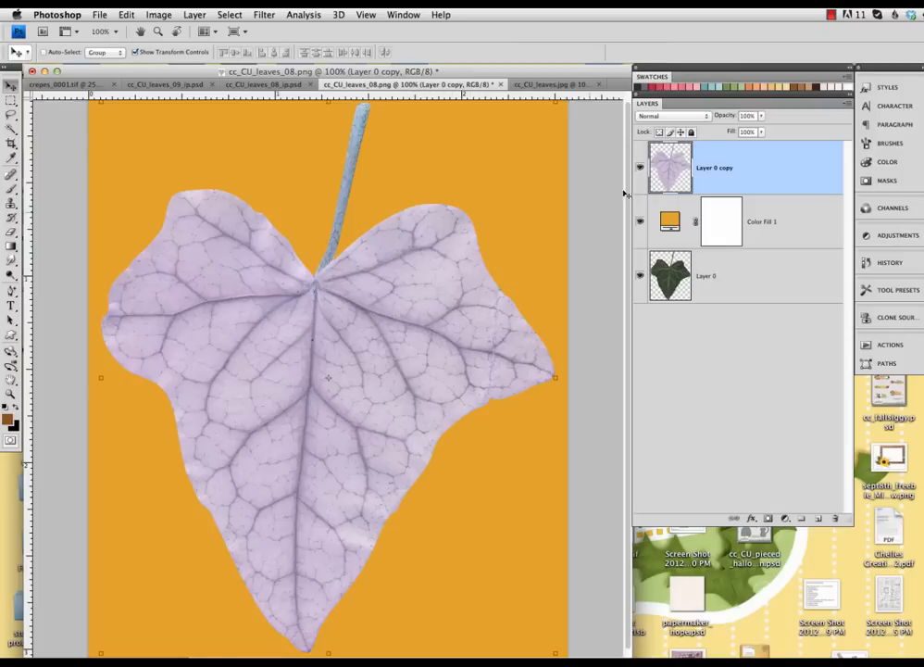
# Try the Multiply blending mode on the inverted leaf copy and restore it to Normal
pyautogui.click(690, 116)
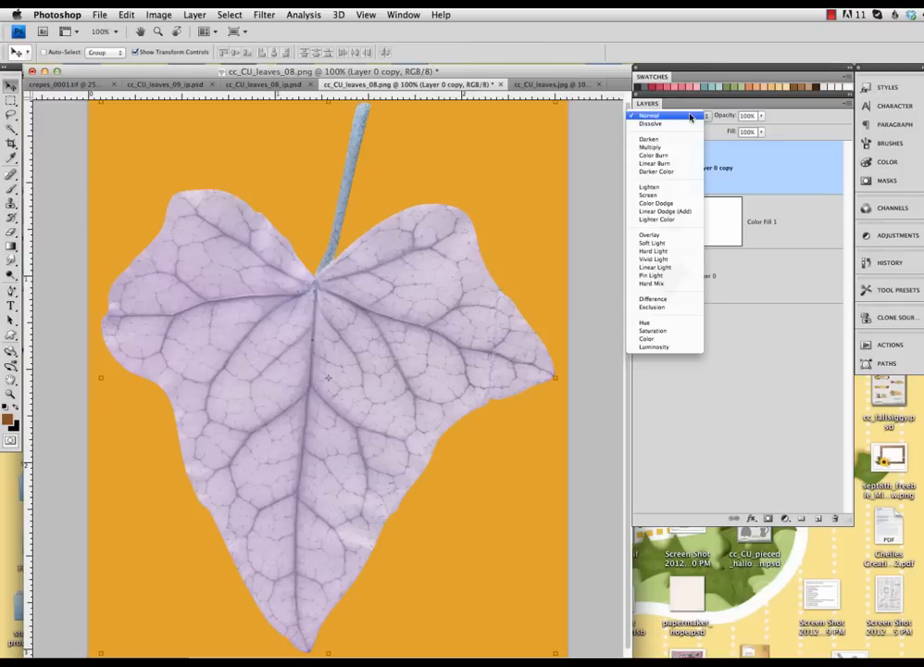
pyautogui.press('Escape')
pyautogui.hotkey('shift', 'alt', 'm')
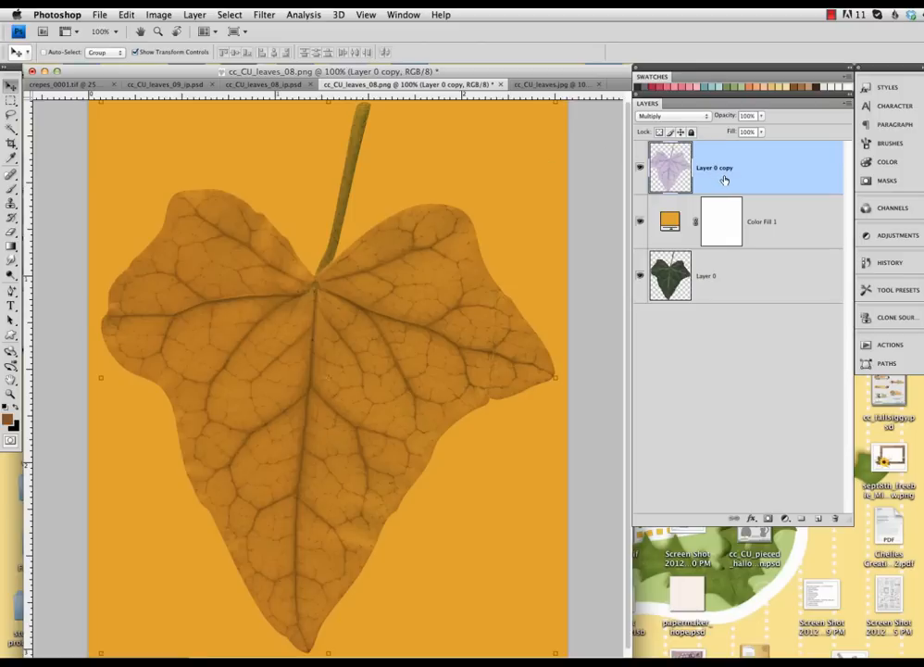
pyautogui.click(689, 118)
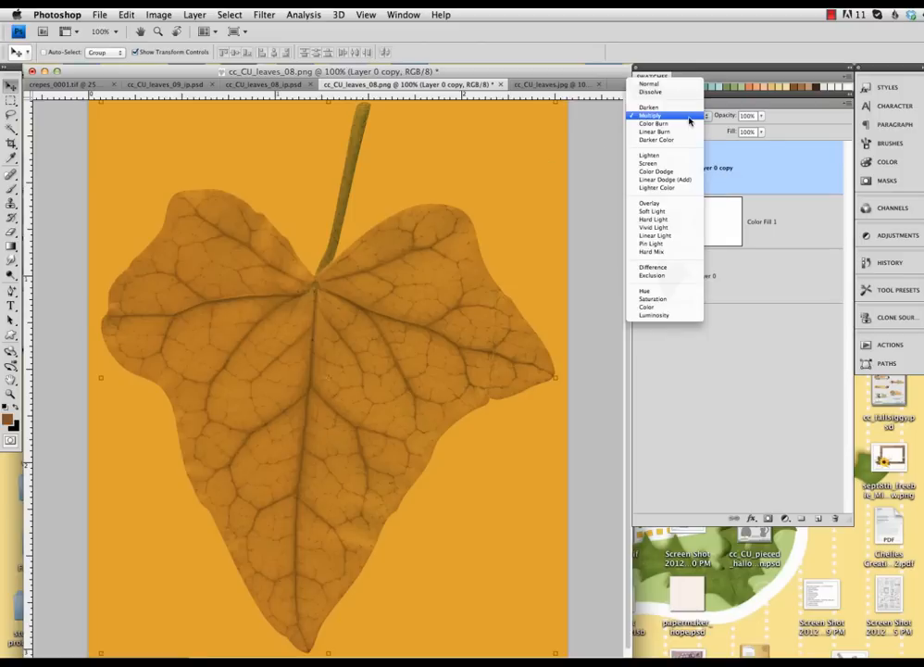
pyautogui.click(684, 88)
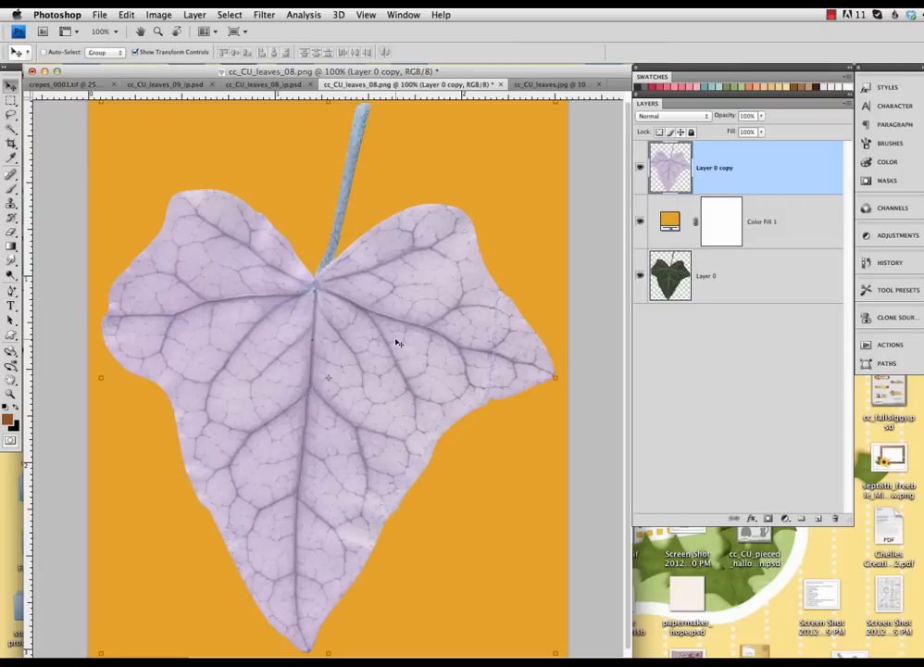
# Adjust the inverted leaf copy to hue +116 and saturation +59, and set its blending mode to Multiply
pyautogui.press('super+u')
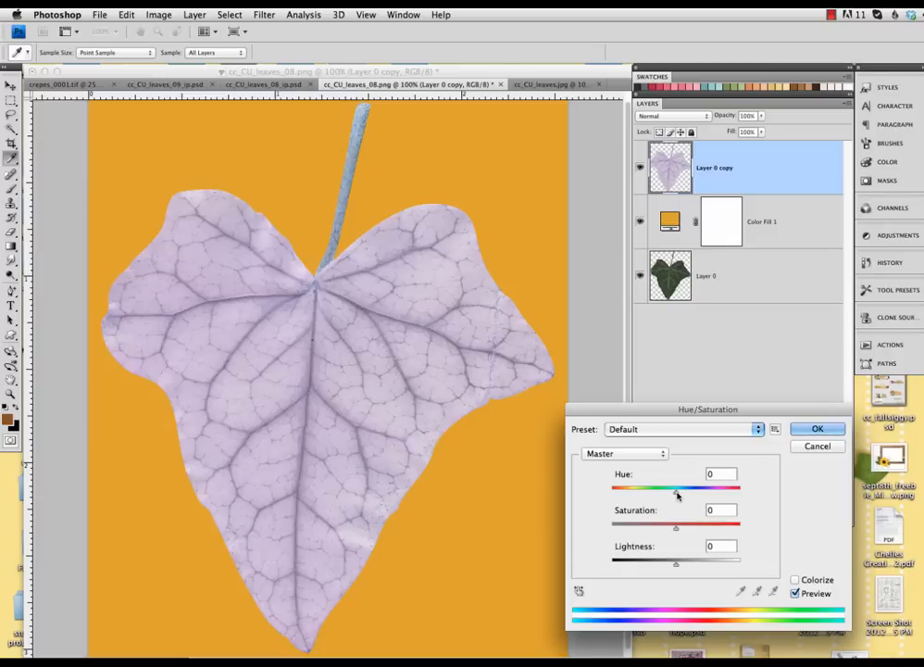
pyautogui.moveTo(678, 497); pyautogui.dragTo(725, 495)
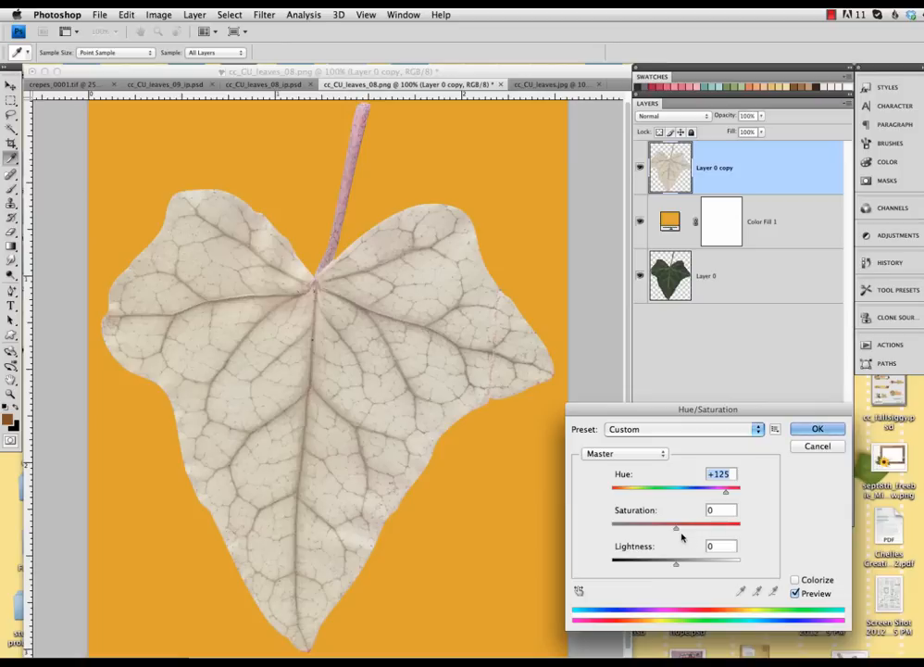
pyautogui.moveTo(676, 529); pyautogui.dragTo(714, 535)
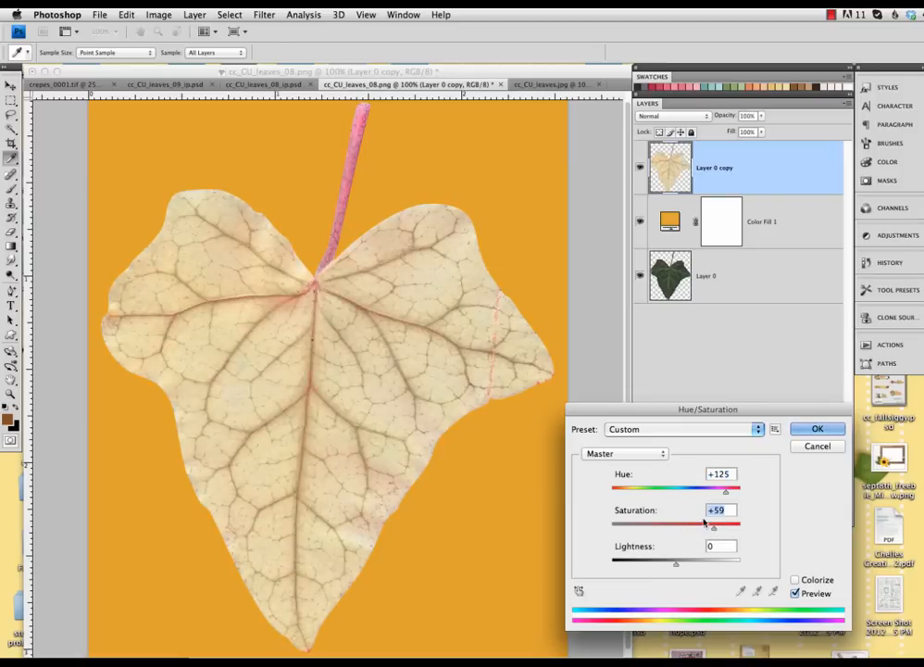
pyautogui.moveTo(725, 492); pyautogui.dragTo(723, 494)
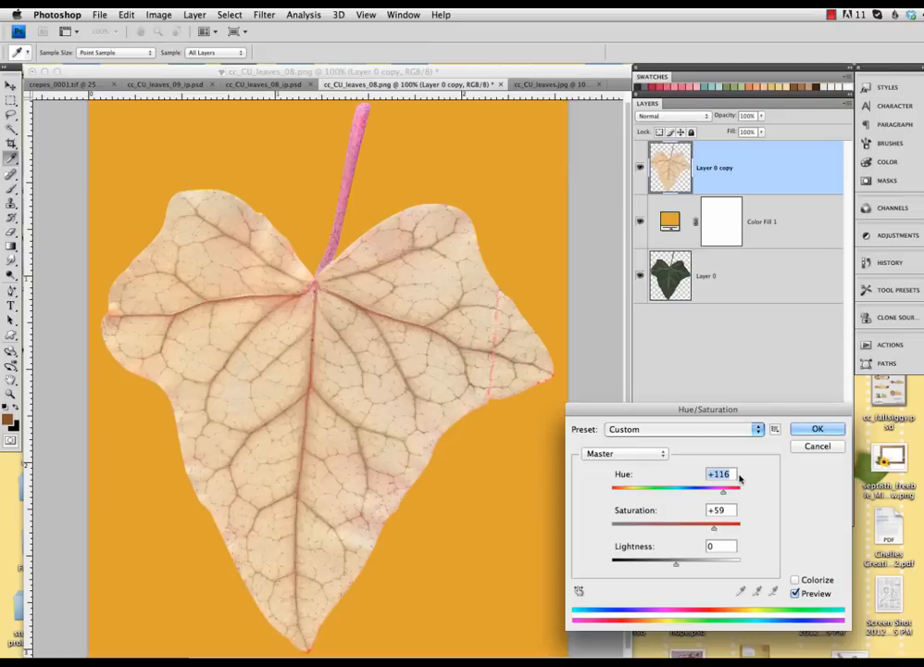
pyautogui.click(814, 428)
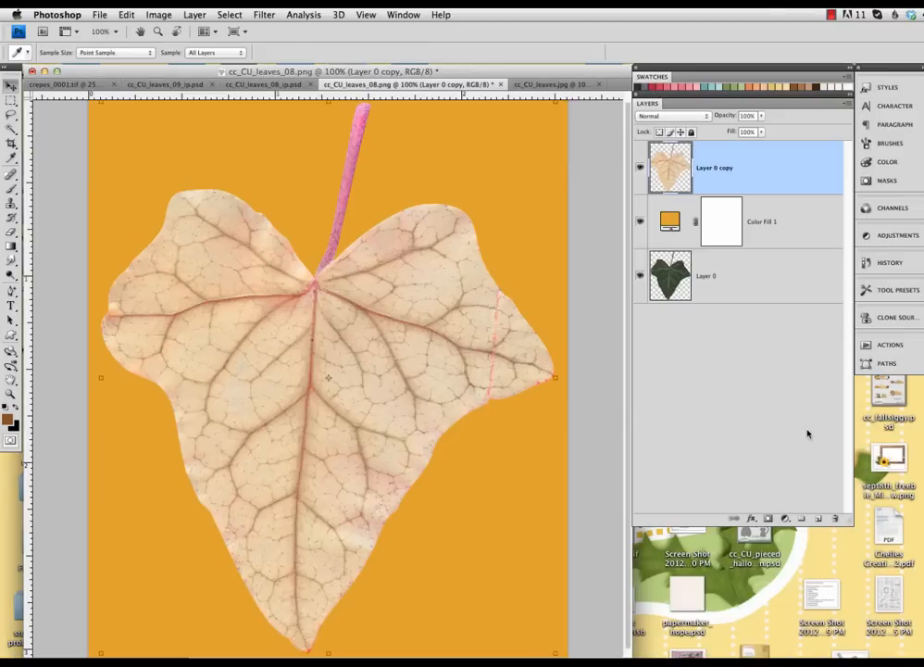
pyautogui.press('v')
pyautogui.click(698, 118)
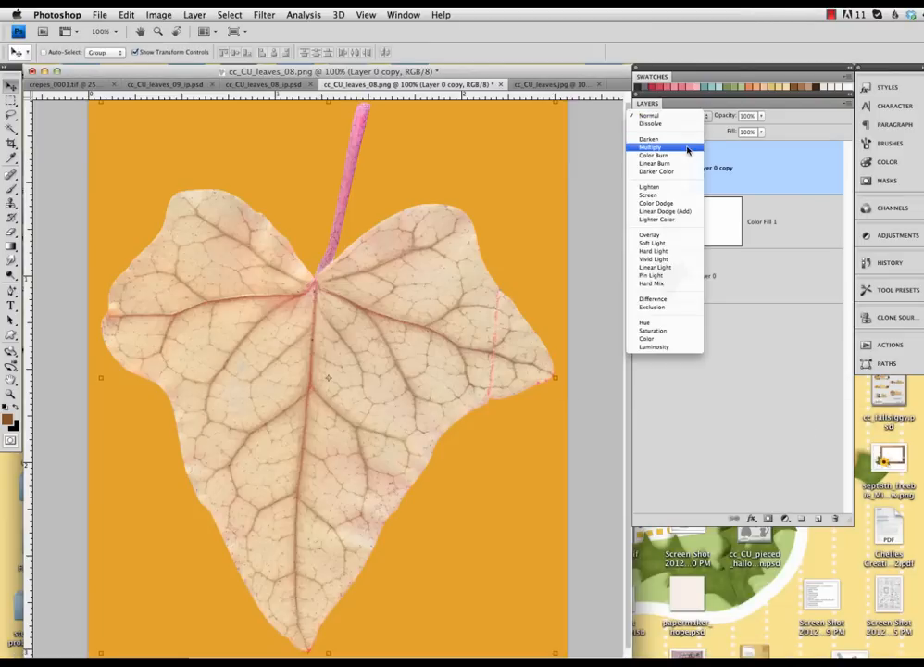
pyautogui.click(685, 146)
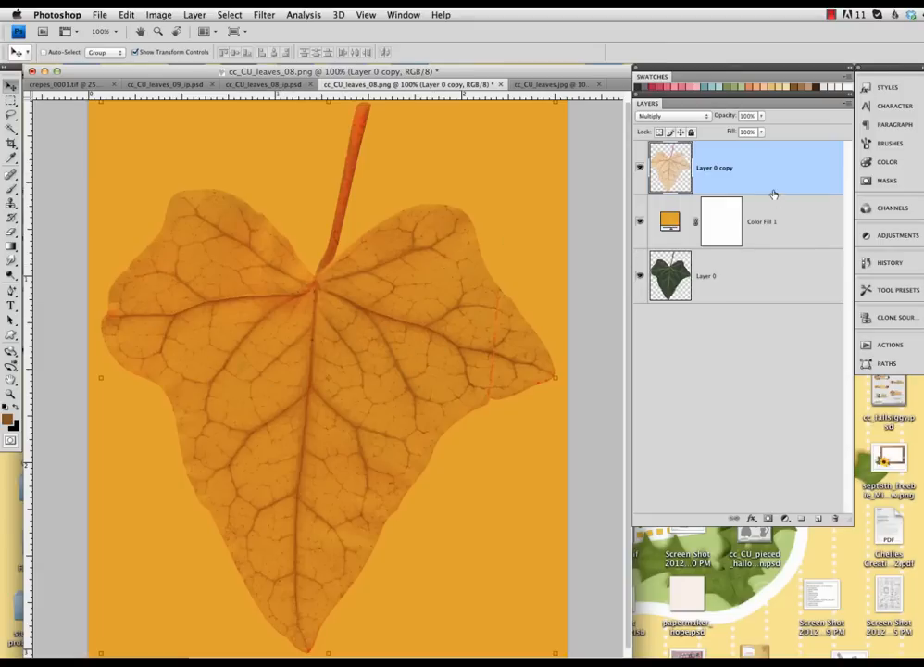
# Add a new layer above the leaf copy and set the foreground color to bright orange ec6a0b
pyautogui.click(818, 521)
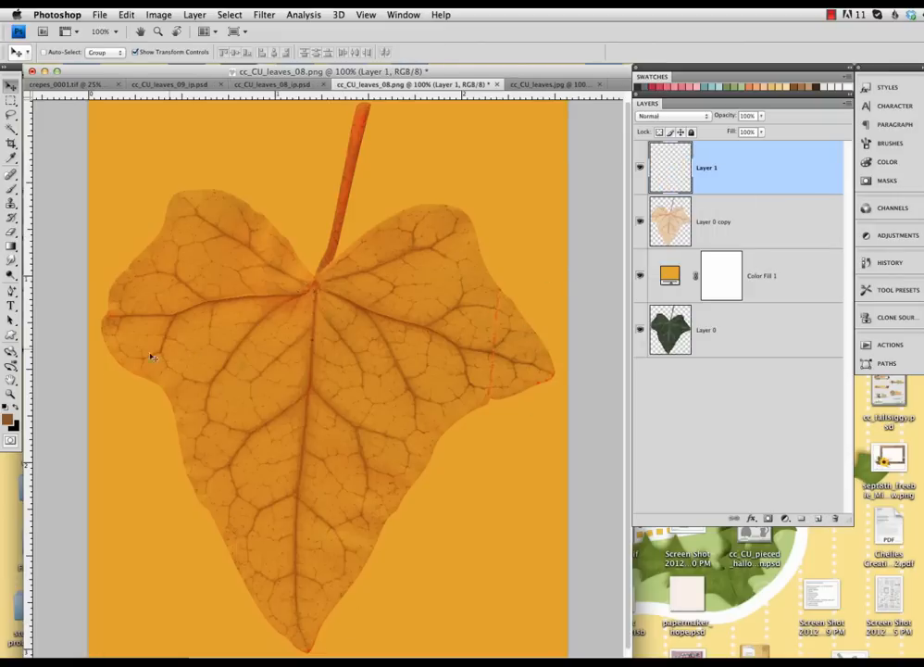
pyautogui.click(15, 408)
pyautogui.click(7, 420)
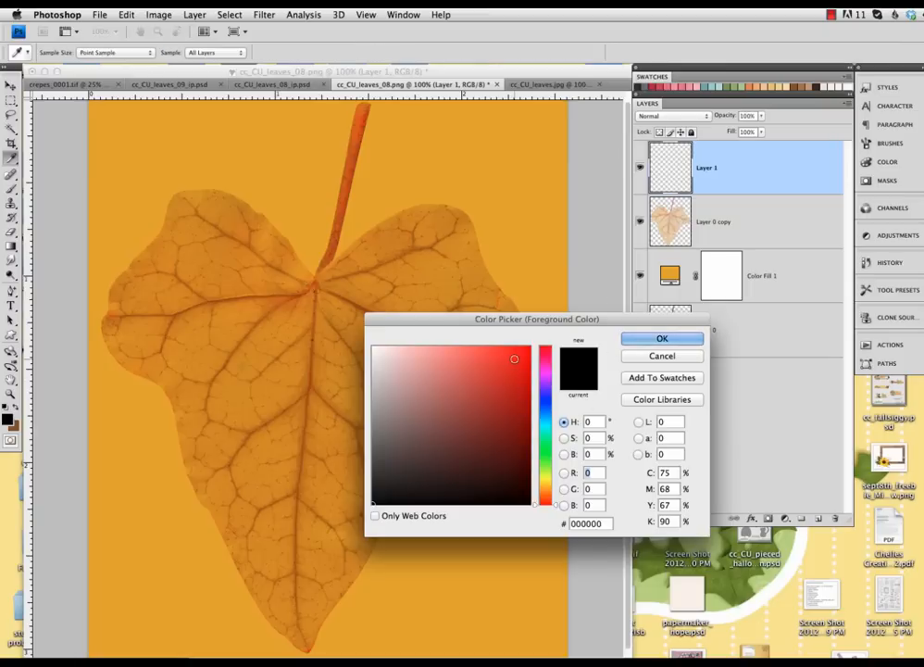
pyautogui.click(514, 359)
pyautogui.click(548, 492)
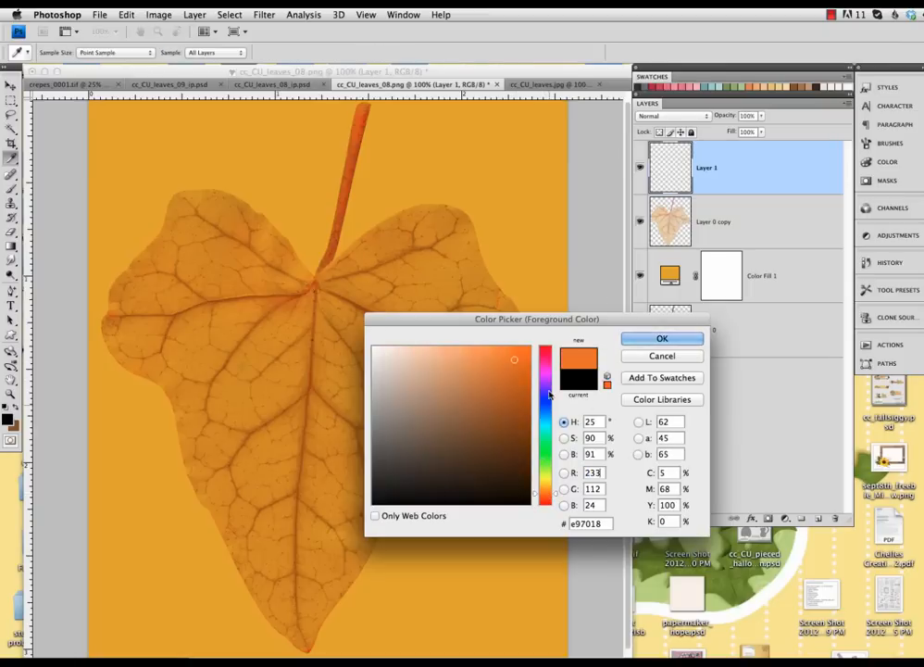
pyautogui.click(661, 339)
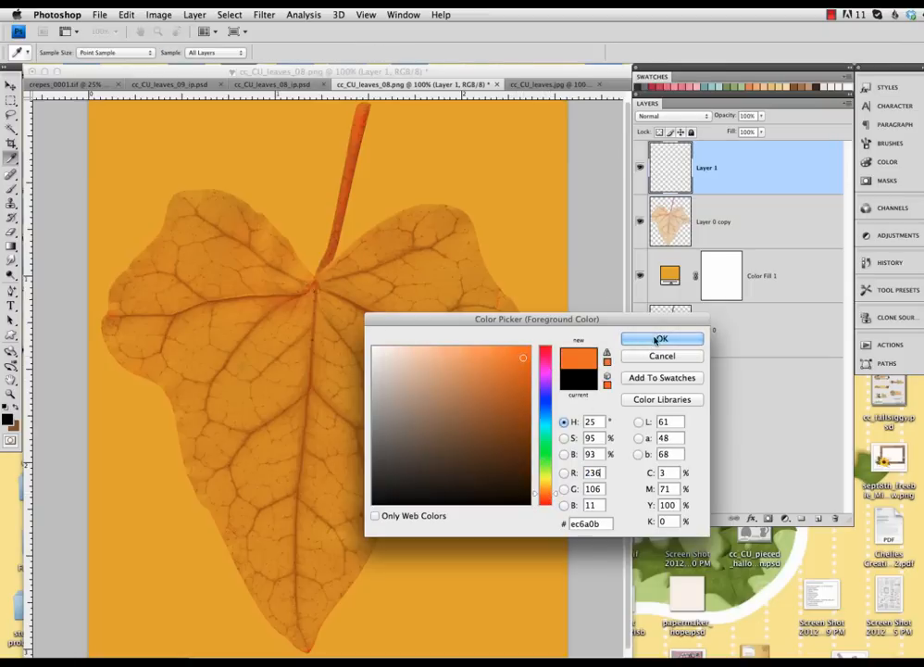
pyautogui.press('v')
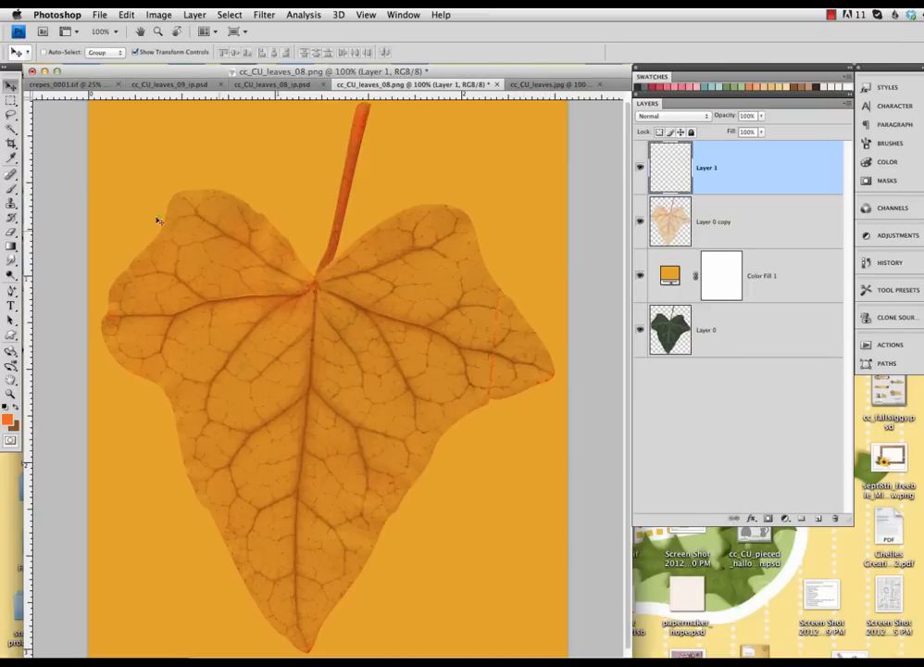
# Paint orange around the leaf's outer edges on the new layer with a soft brush, using sizes 250 and 300
pyautogui.click(11, 187)
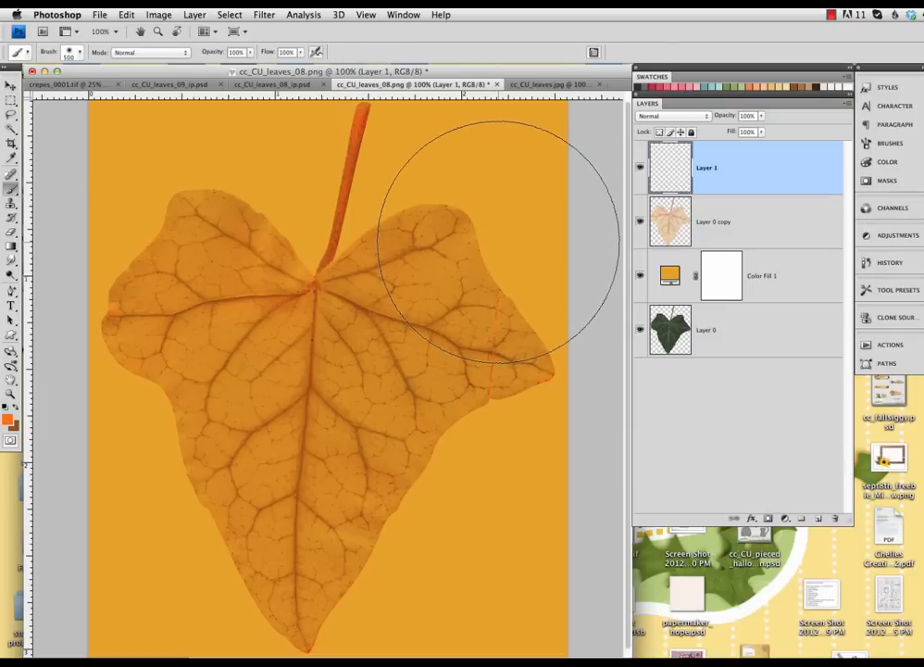
pyautogui.press('[')
pyautogui.press('[')
pyautogui.press('[')
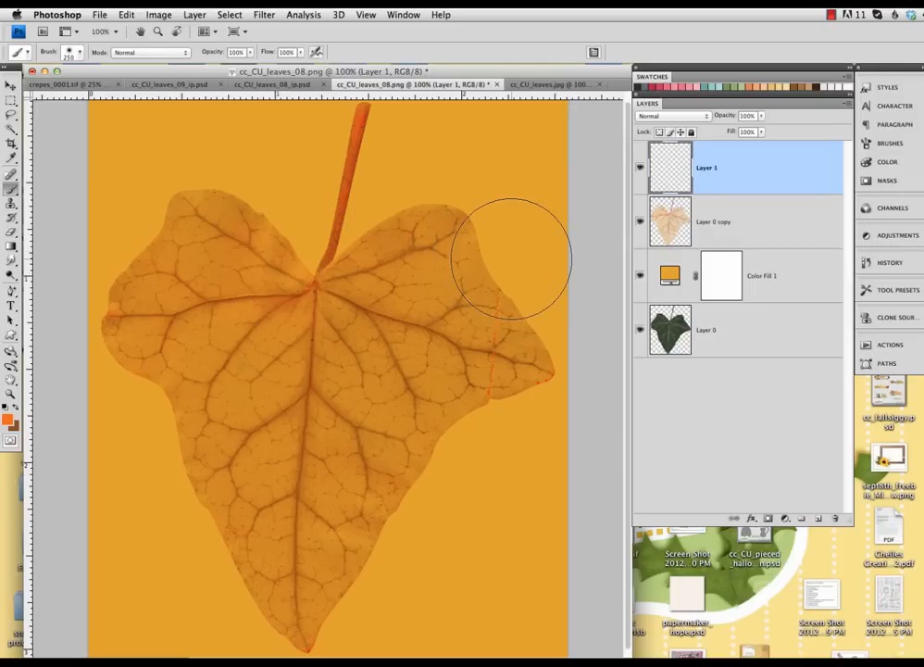
pyautogui.click(509, 258)
pyautogui.moveTo(509, 258)
pyautogui.mouseDown()
pyautogui.moveTo(463, 186)
pyautogui.moveTo(434, 180)
pyautogui.moveTo(406, 184)
pyautogui.moveTo(333, 229)
pyautogui.moveTo(350, 223)
pyautogui.moveTo(505, 257)
pyautogui.mouseUp()
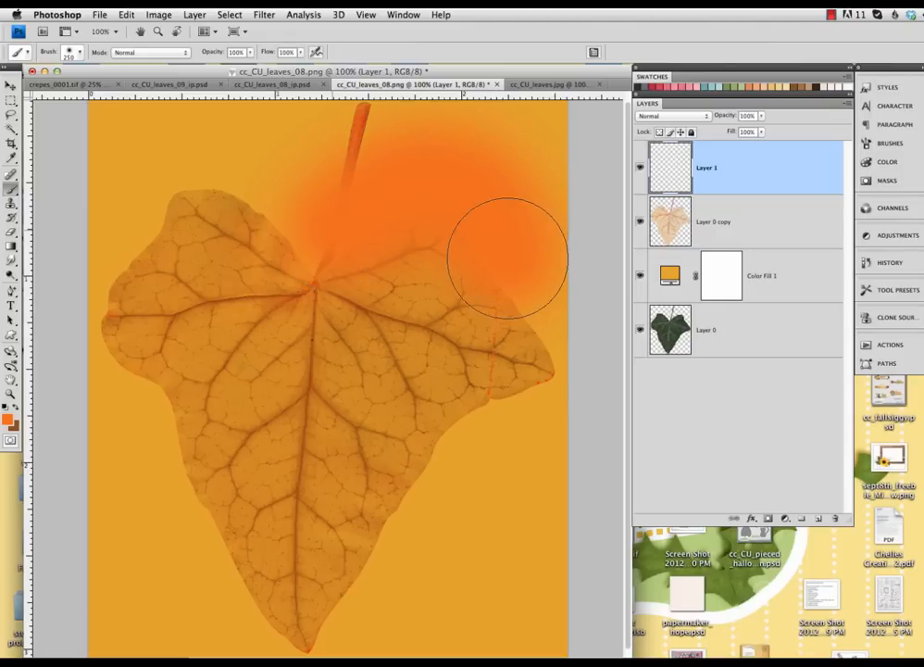
pyautogui.press(']')
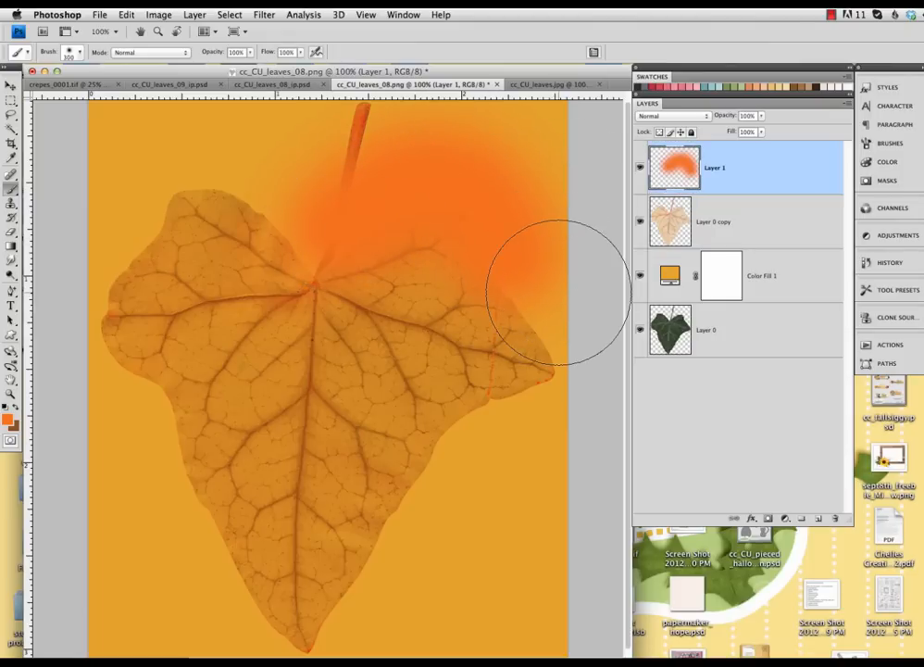
pyautogui.moveTo(559, 292)
pyautogui.mouseDown()
pyautogui.moveTo(533, 388)
pyautogui.moveTo(402, 506)
pyautogui.moveTo(366, 612)
pyautogui.mouseUp()
pyautogui.press('[')
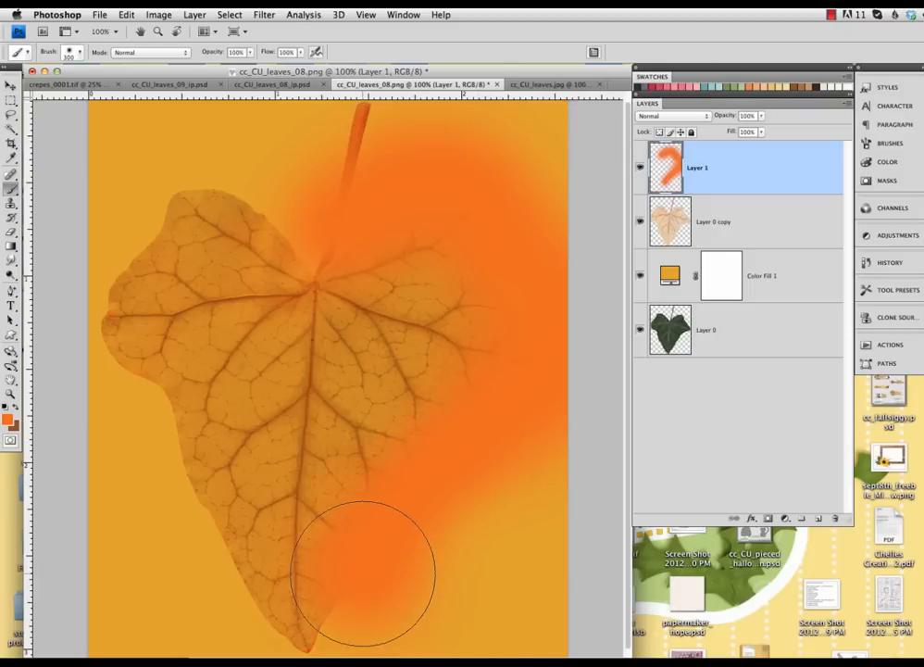
pyautogui.moveTo(371, 563)
pyautogui.mouseDown()
pyautogui.moveTo(289, 612)
pyautogui.moveTo(259, 614)
pyautogui.moveTo(194, 548)
pyautogui.moveTo(134, 438)
pyautogui.moveTo(116, 370)
pyautogui.moveTo(114, 342)
pyautogui.moveTo(167, 198)
pyautogui.moveTo(231, 166)
pyautogui.moveTo(305, 197)
pyautogui.mouseUp()
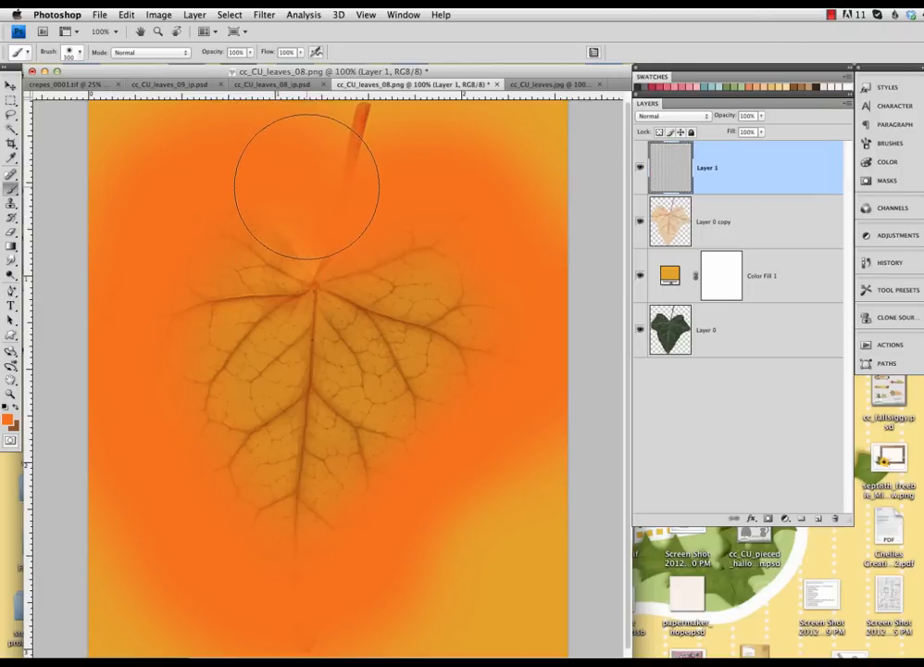
# Set the orange edge layer to the Color Burn blending mode and lower its opacity to 34%
pyautogui.click(677, 115)
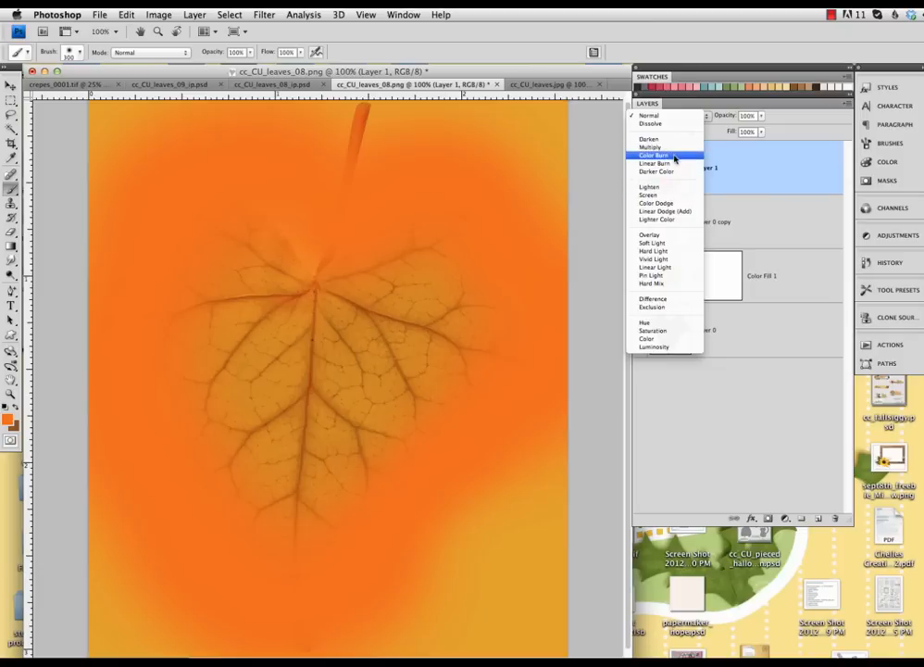
pyautogui.click(674, 159)
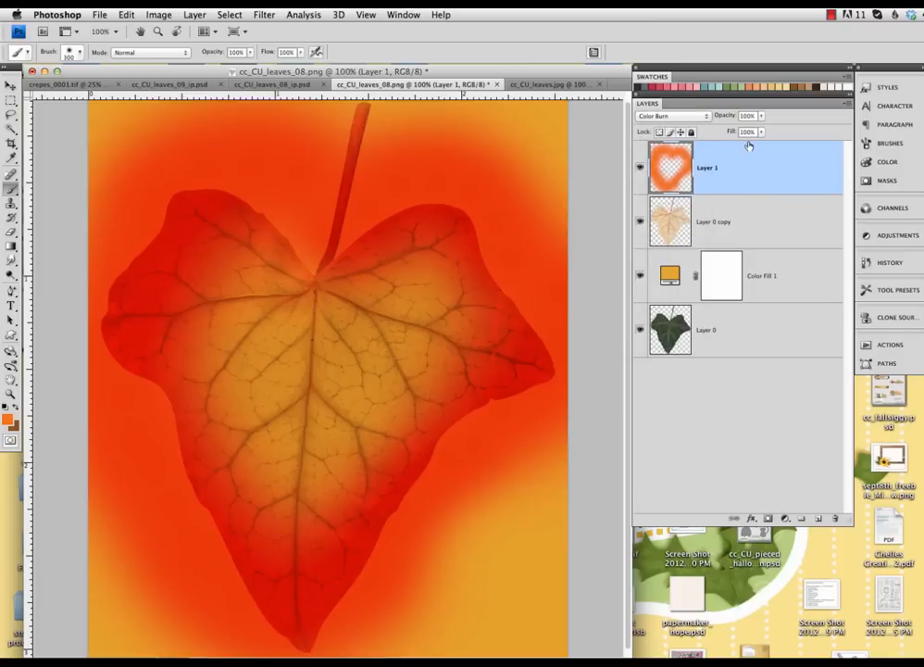
pyautogui.moveTo(761, 115)
pyautogui.mouseDown()
pyautogui.moveTo(715, 130)
pyautogui.moveTo(726, 132)
pyautogui.mouseUp()
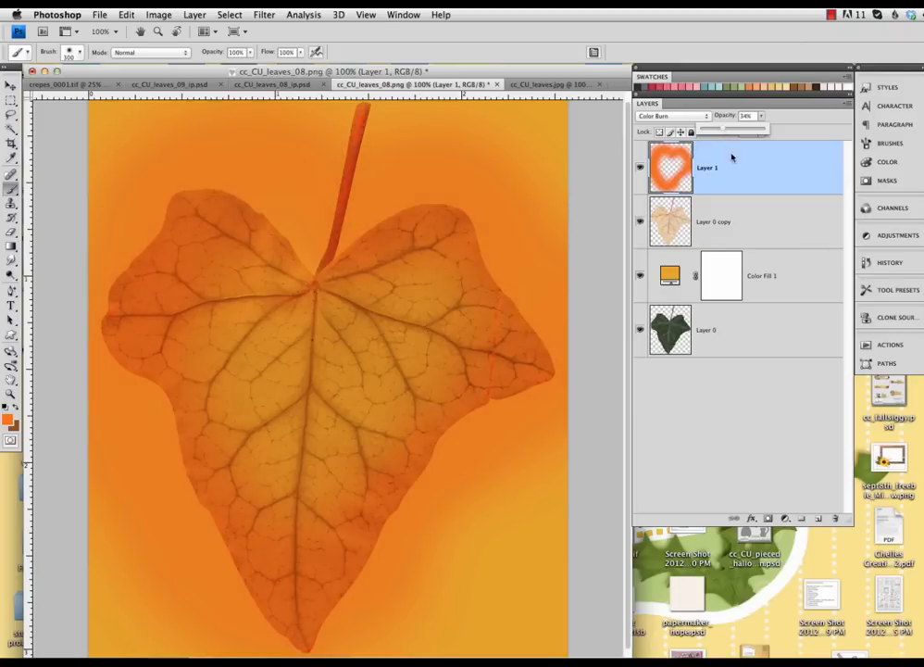
pyautogui.click(807, 168)
# Add a new layer above the orange edge layer and change the foreground color to red-orange with hue 8
pyautogui.click(818, 520)
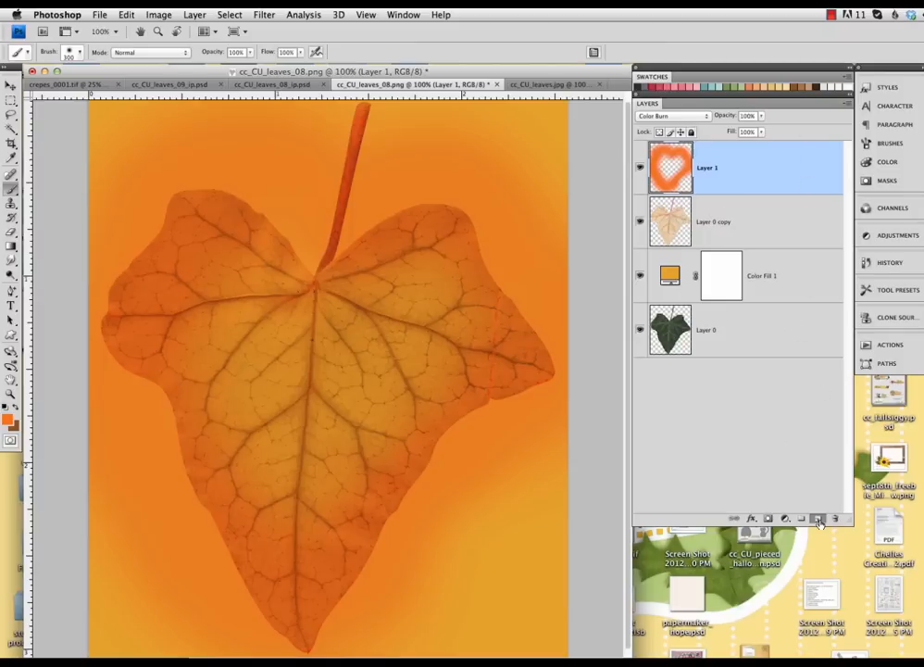
pyautogui.click(9, 419)
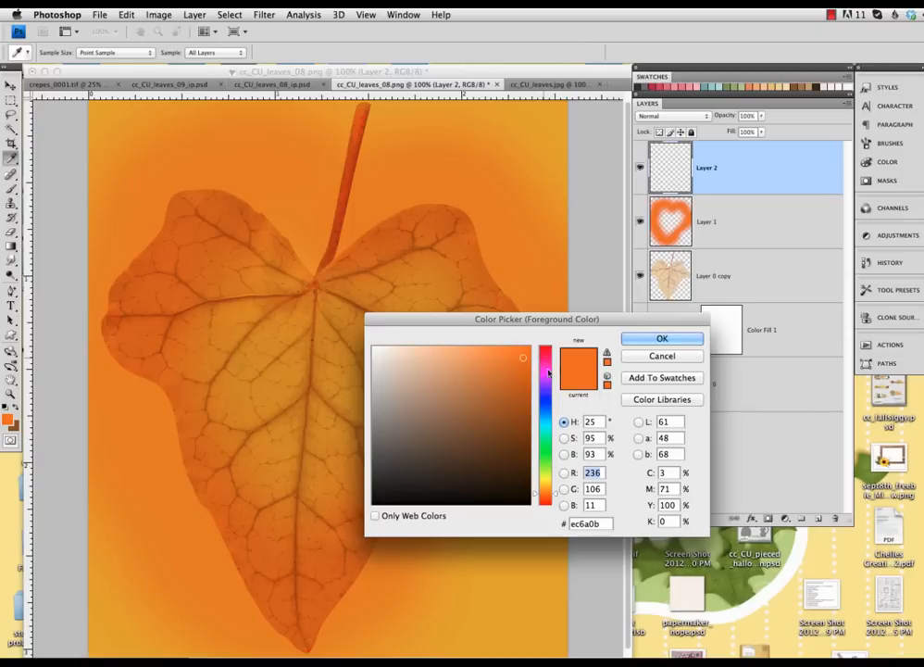
pyautogui.click(546, 501)
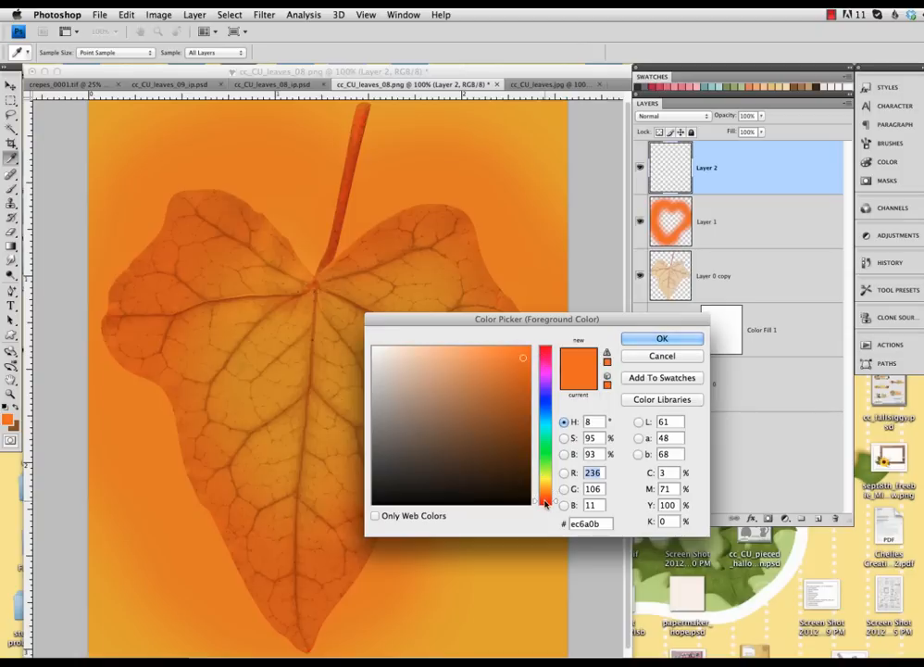
pyautogui.click(675, 341)
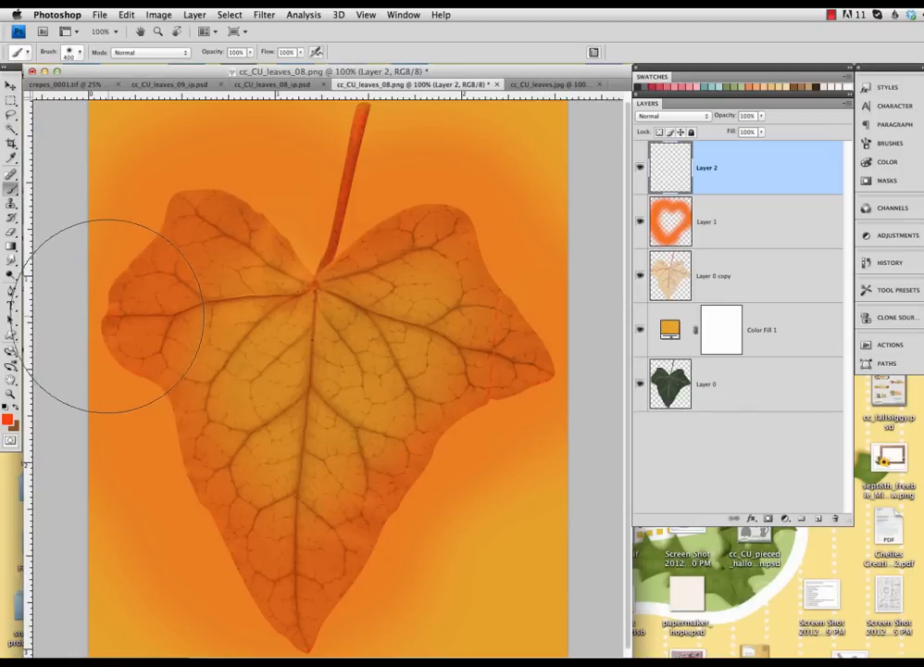
# Paint red-orange over the leaf's two side tips and its lower tip with a soft brush at size 250
pyautogui.press('[')
pyautogui.press('[')
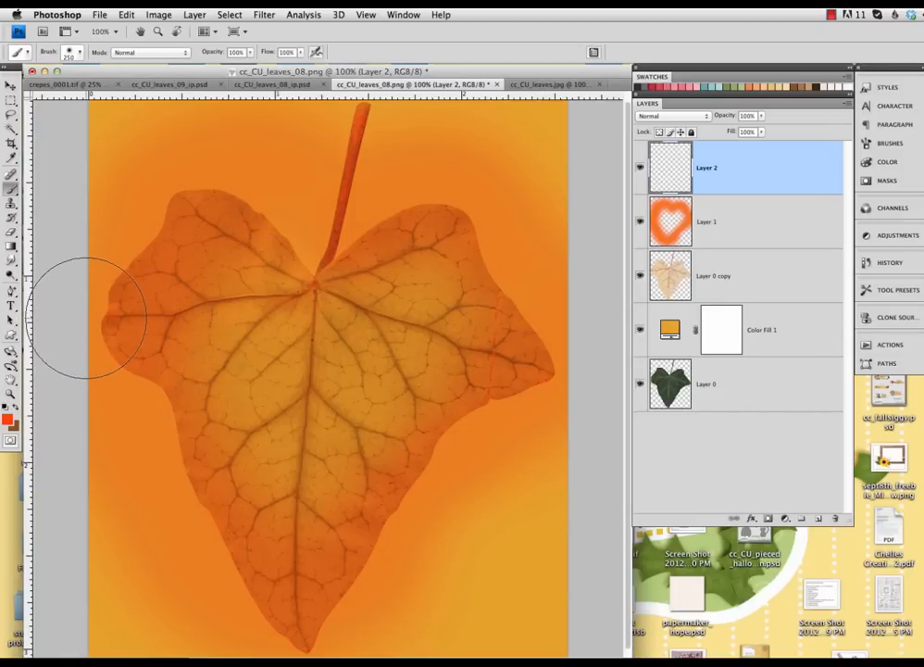
pyautogui.moveTo(86, 317)
pyautogui.mouseDown()
pyautogui.moveTo(95, 285)
pyautogui.moveTo(94, 352)
pyautogui.mouseUp()
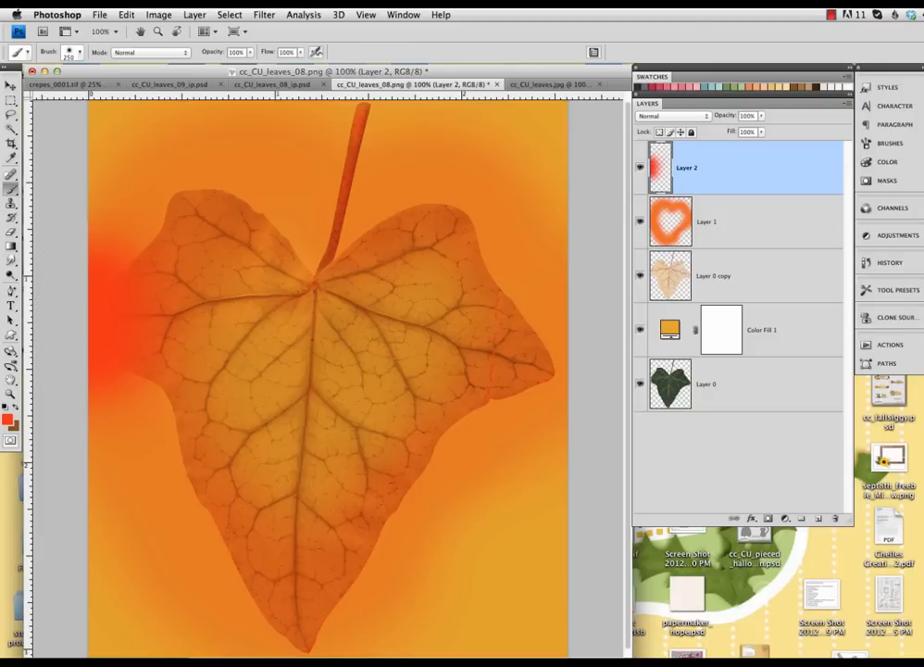
pyautogui.click(306, 630)
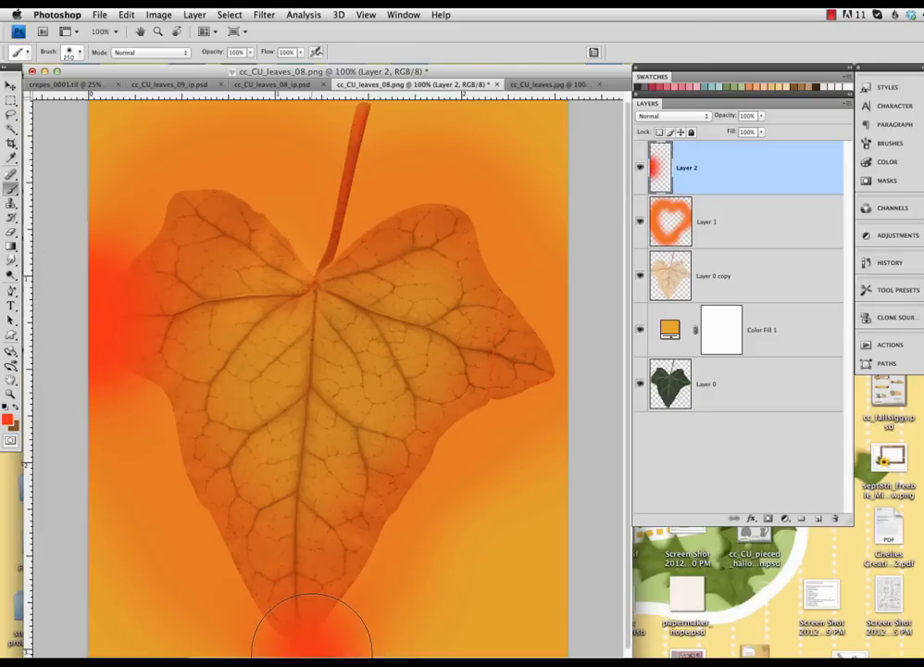
pyautogui.click(565, 371)
pyautogui.click(557, 344)
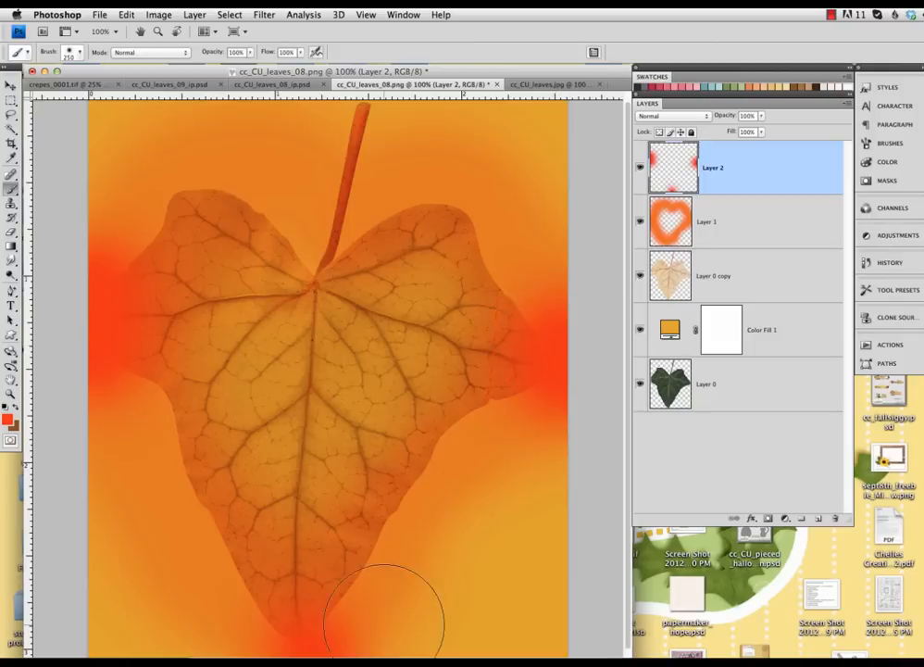
pyautogui.click(254, 637)
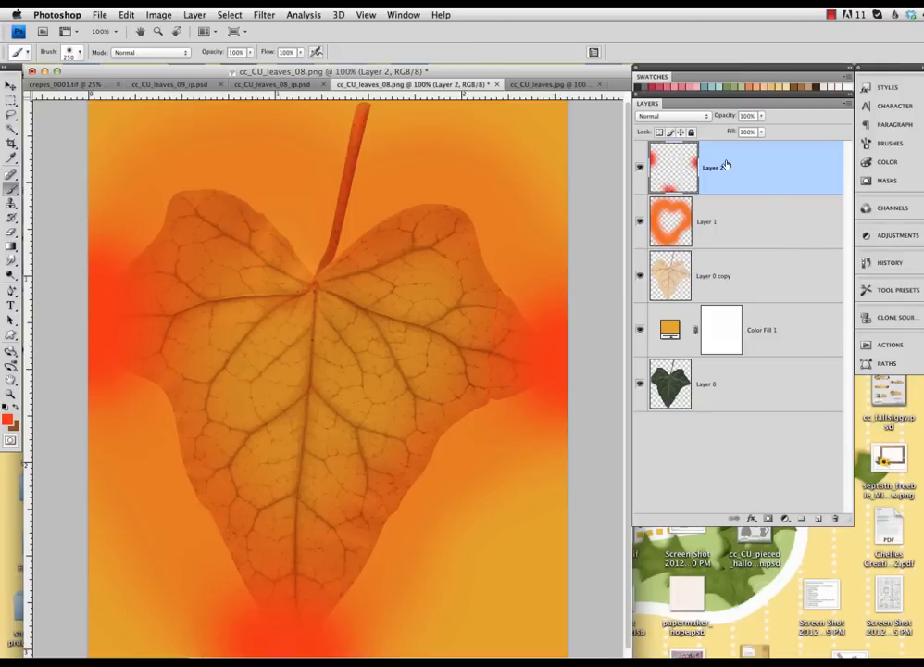
# Set the red tips layer to the Color Burn blending mode and reduce its opacity to 39%
pyautogui.click(693, 117)
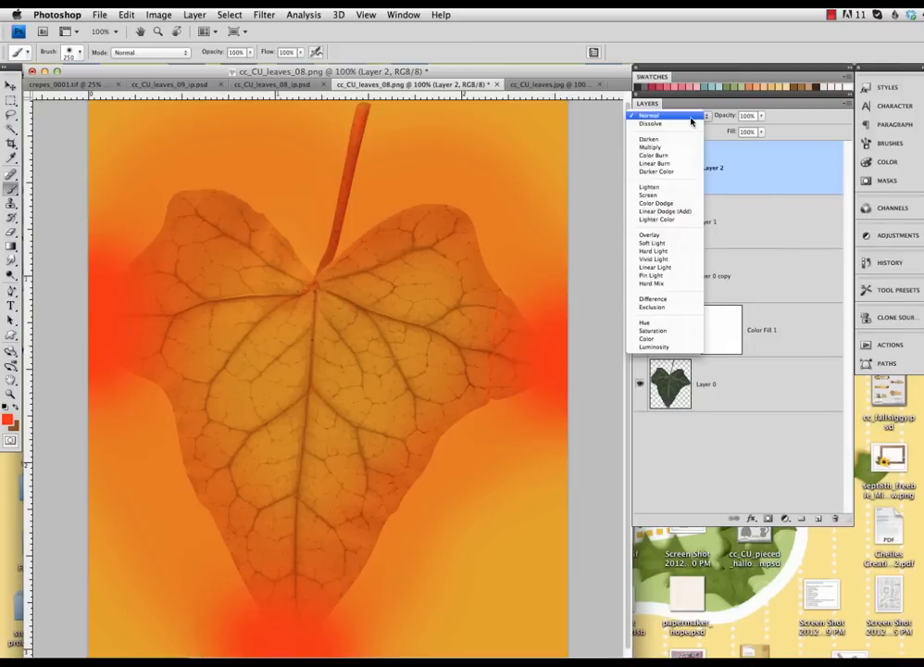
pyautogui.click(681, 155)
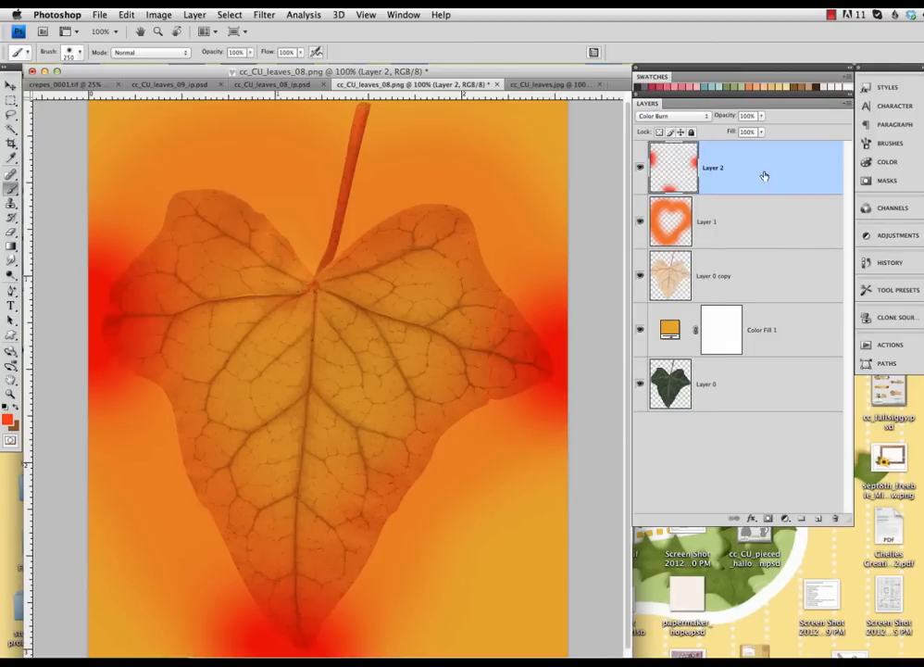
pyautogui.click(760, 117)
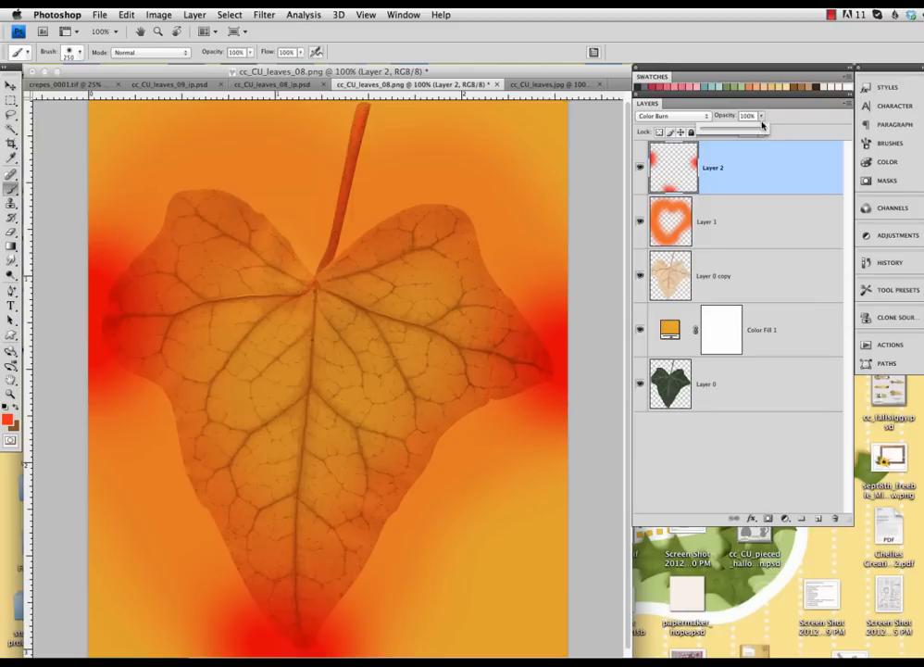
pyautogui.moveTo(763, 130); pyautogui.dragTo(732, 131)
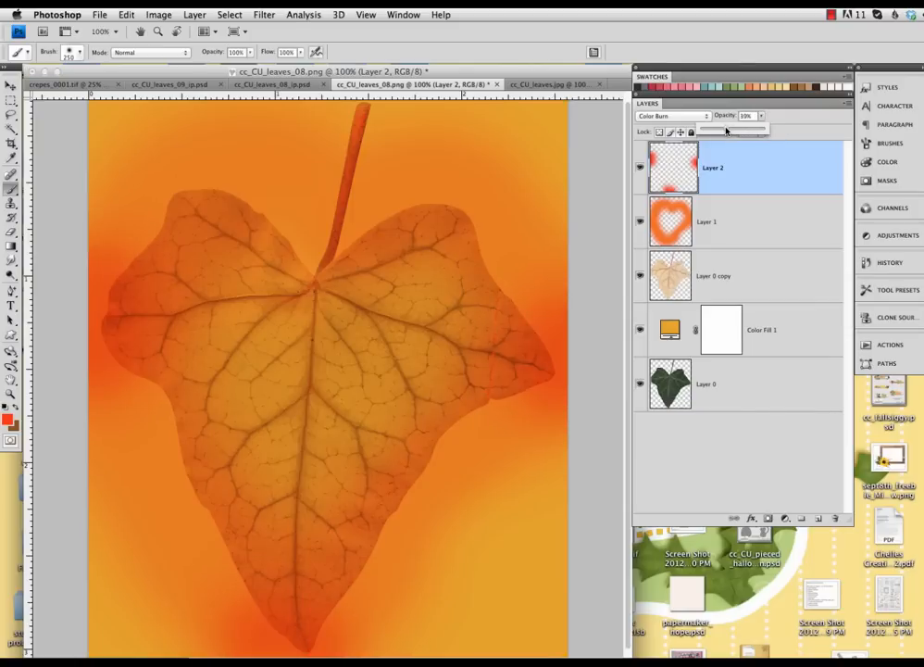
pyautogui.moveTo(726, 130); pyautogui.dragTo(733, 131)
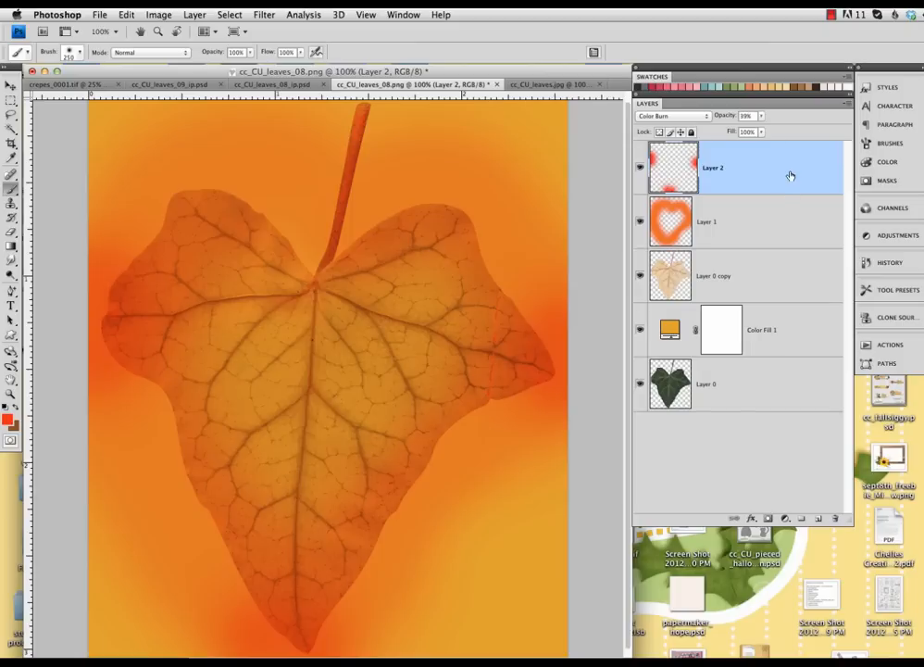
# Add a new layer above the red tips layer, switch the foreground color to brown, and set the brush size to 250
pyautogui.click(819, 520)
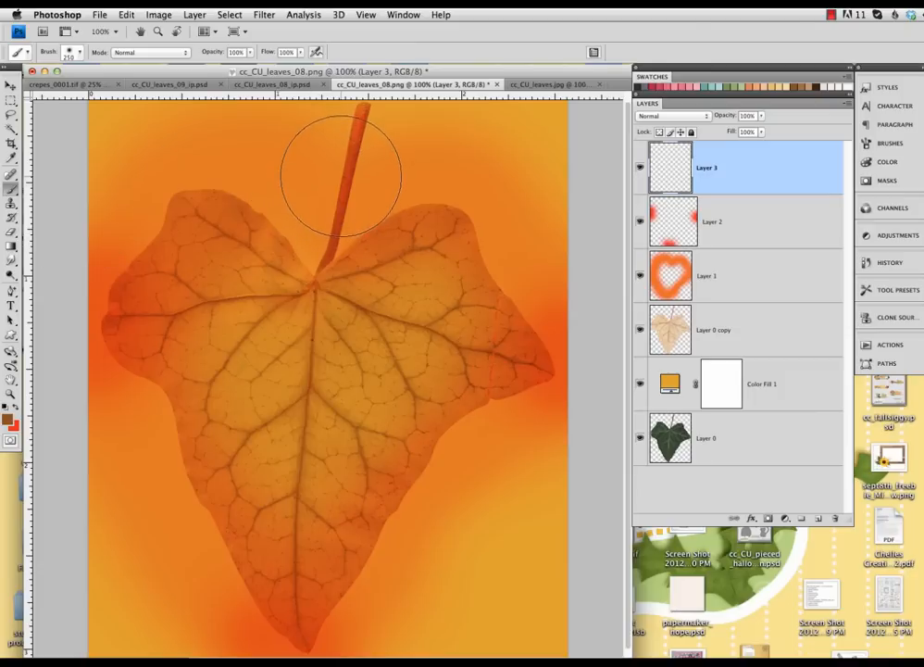
pyautogui.press(']')
pyautogui.press(']')
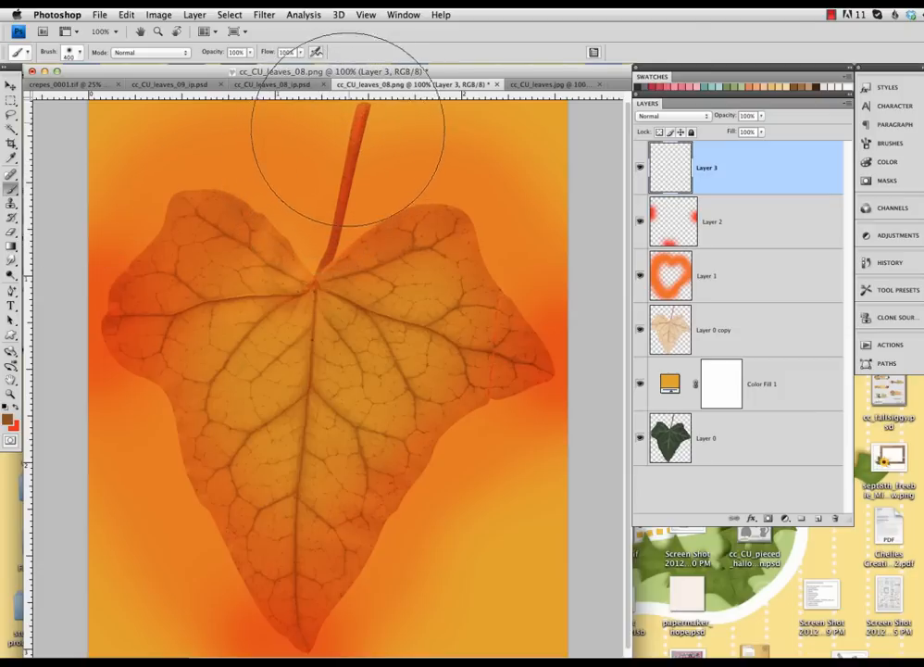
pyautogui.press('[')
pyautogui.press('[')
pyautogui.press('[')
pyautogui.press('[')
pyautogui.press('[')
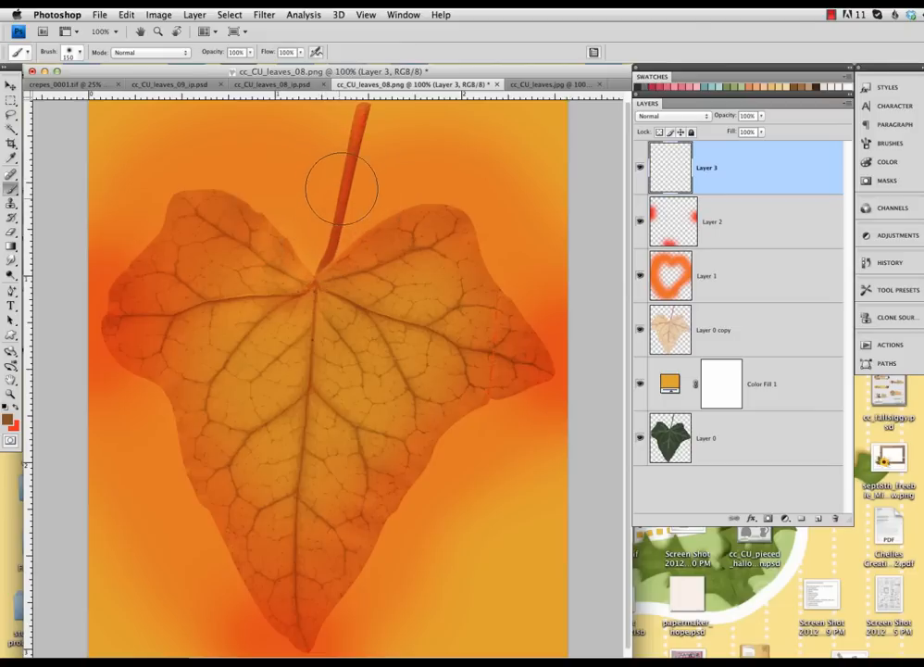
pyautogui.press(']')
pyautogui.press(']')
pyautogui.press(']')
pyautogui.press(']')
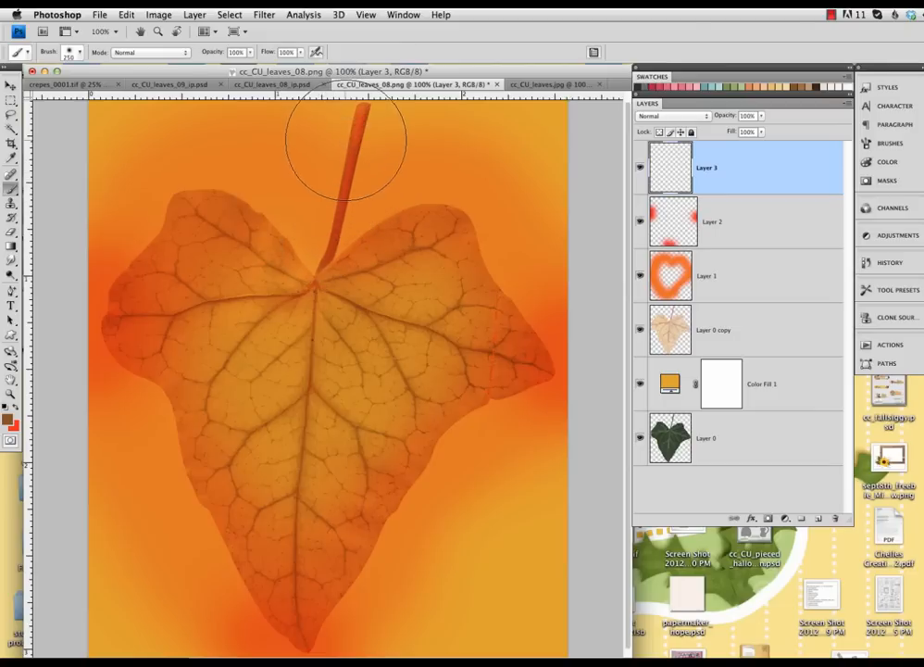
# Undo a trial stroke at size 250 and paint brown over the leaf stem with the soft brush at sizes 400 and 500
pyautogui.moveTo(347, 126); pyautogui.dragTo(347, 144)
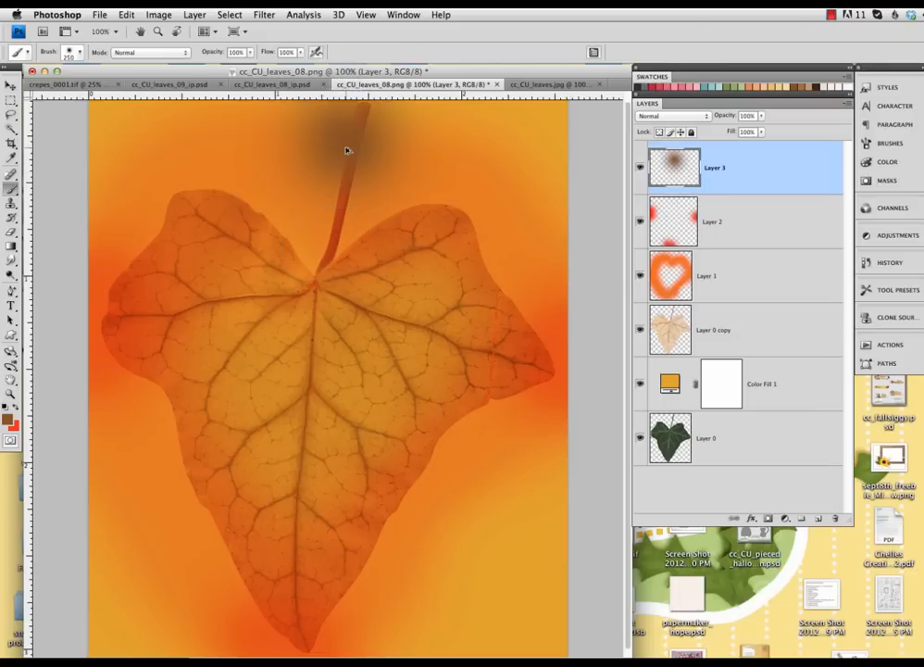
pyautogui.press('super+z')
pyautogui.press(']')
pyautogui.press(']')
pyautogui.press(']')
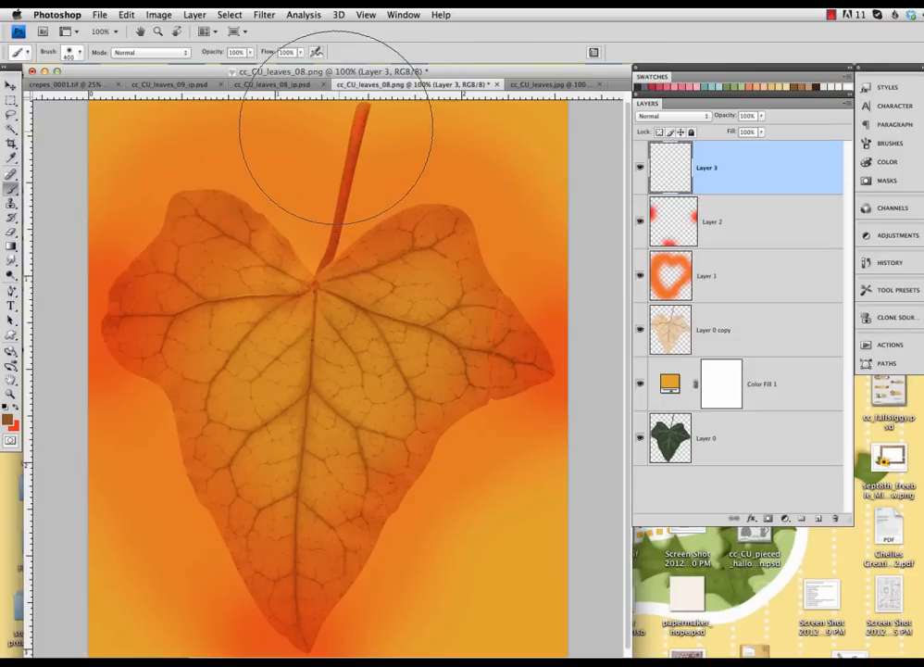
pyautogui.click(339, 122)
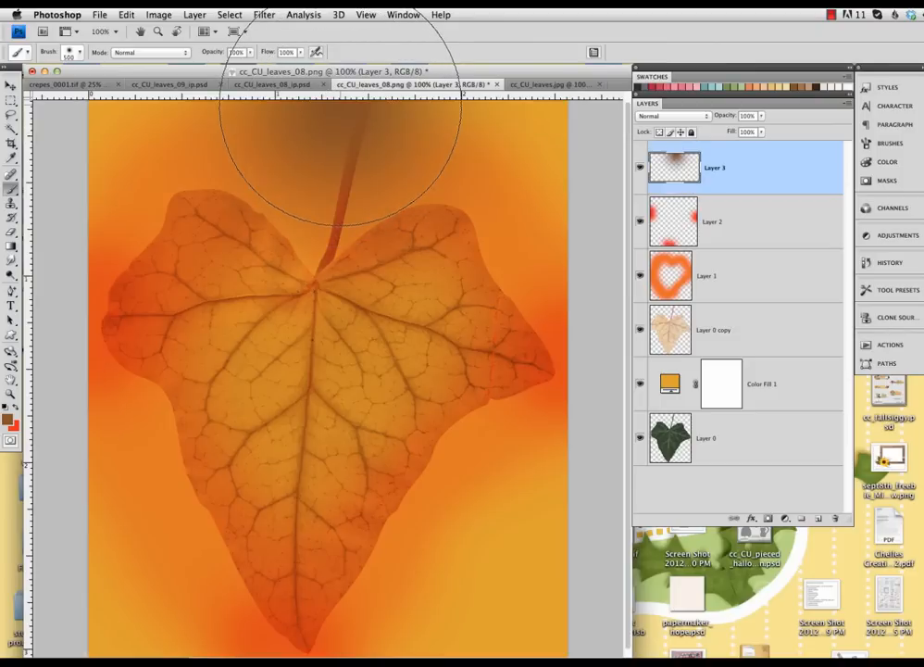
pyautogui.click(340, 119)
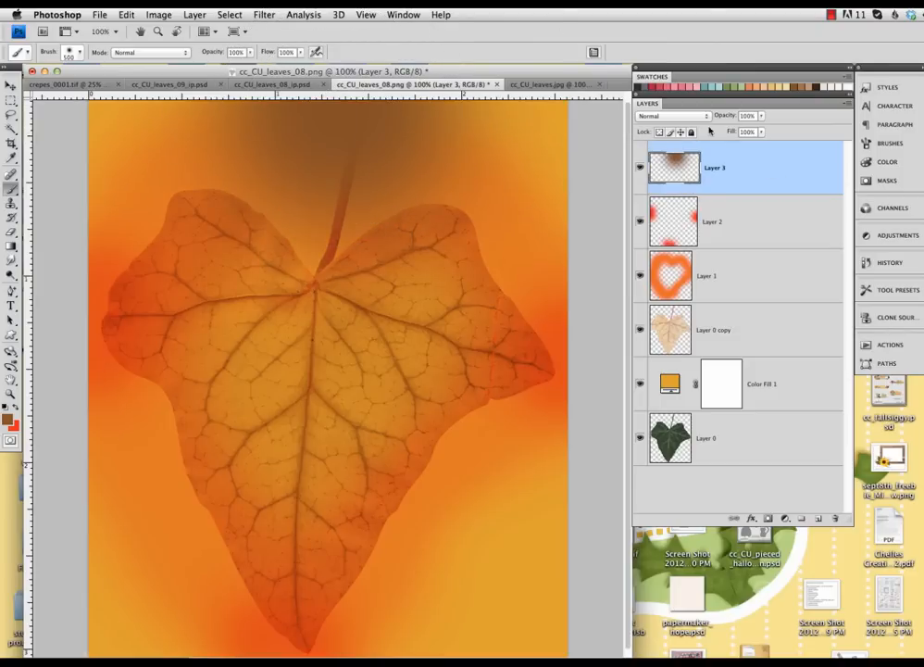
# Try the Linear Burn and Color Burn blending modes on the brown stem layer
pyautogui.click(695, 118)
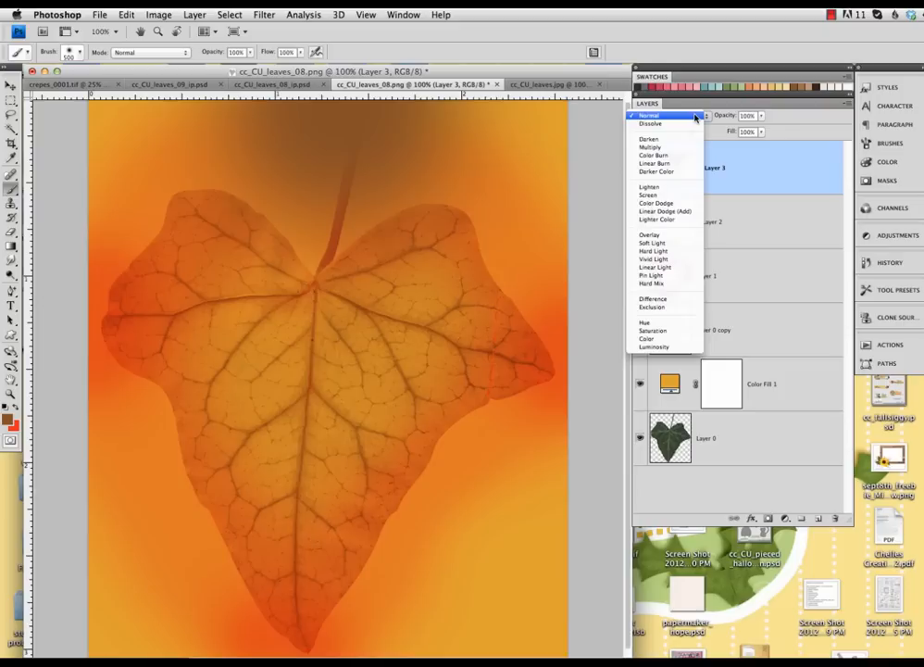
pyautogui.click(681, 162)
pyautogui.click(699, 118)
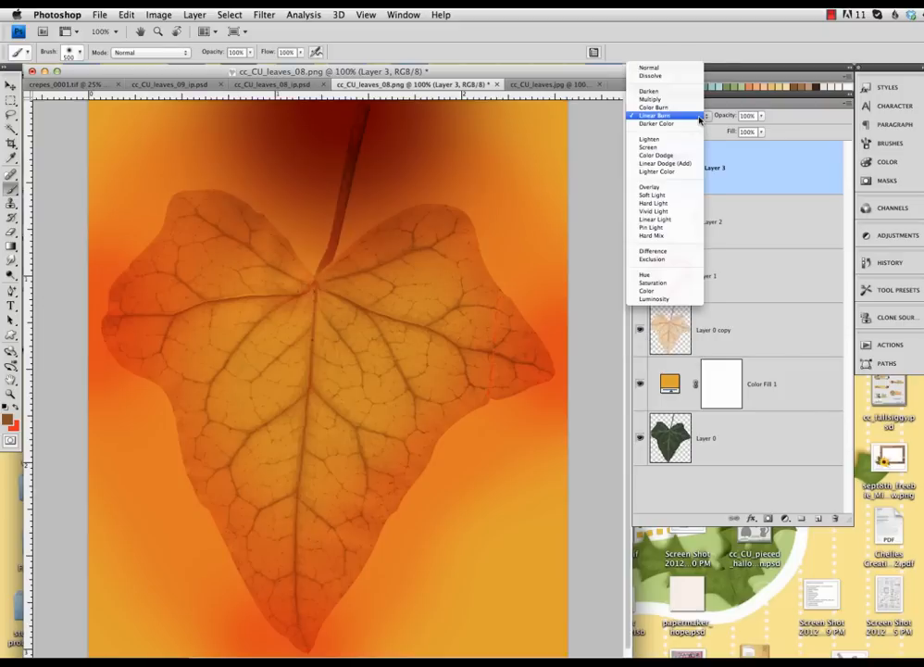
pyautogui.click(690, 107)
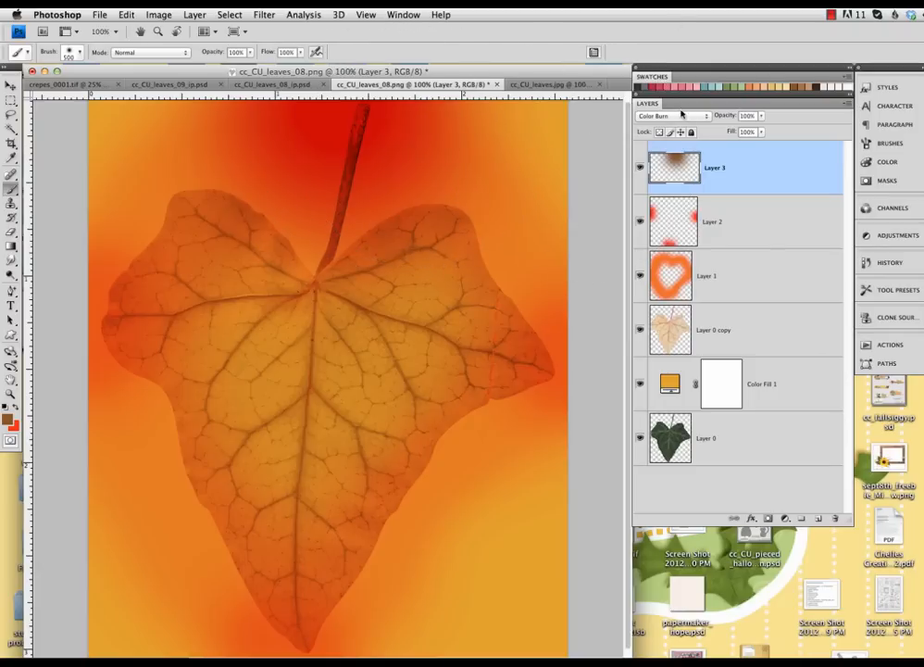
# Set the brown stem layer's blending mode to Multiply and its opacity to 73%
pyautogui.click(682, 118)
pyautogui.click(680, 109)
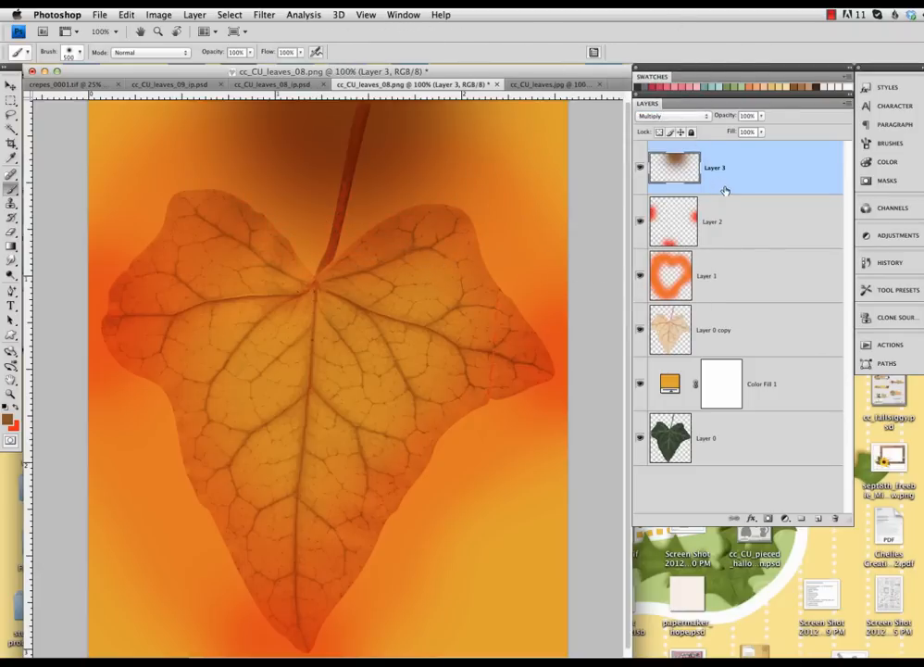
pyautogui.click(762, 116)
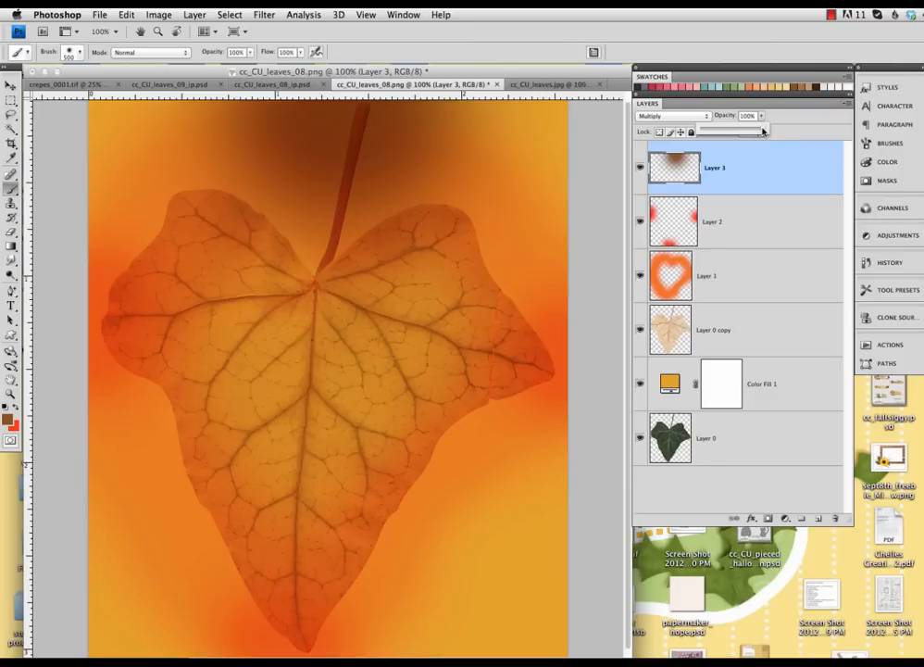
pyautogui.moveTo(763, 132); pyautogui.dragTo(743, 133)
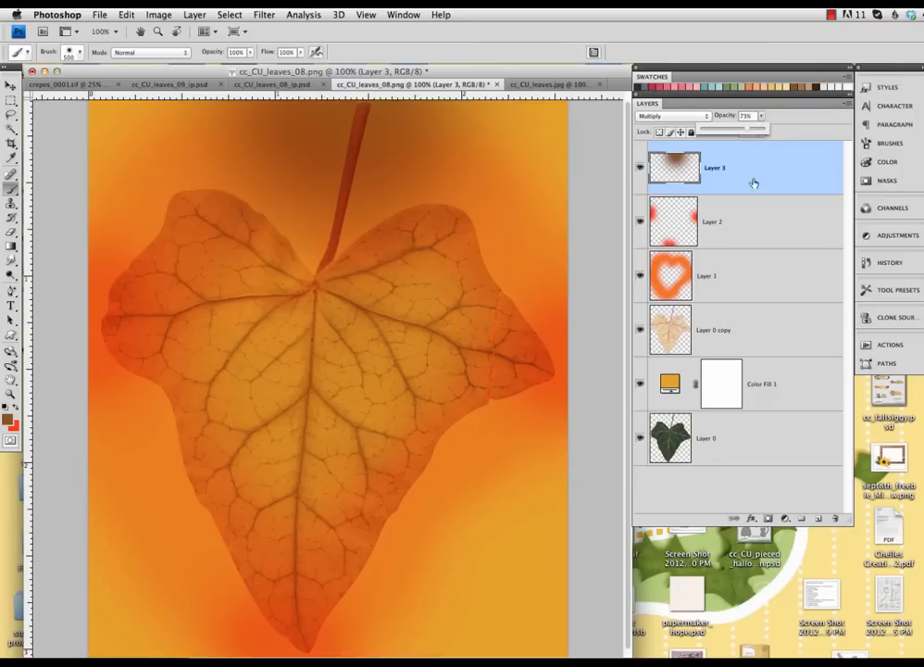
# Clip the color fill, the leaf copy and the three painted layers to the original green leaf layer
pyautogui.click(753, 231)
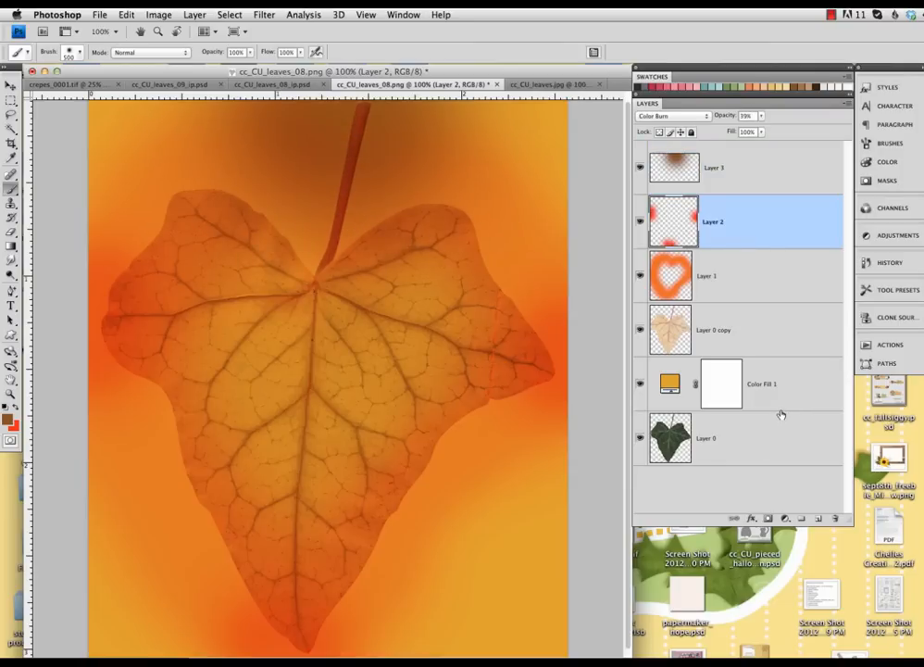
pyautogui.keyDown('alt'); pyautogui.click(779, 410); pyautogui.keyUp('alt')
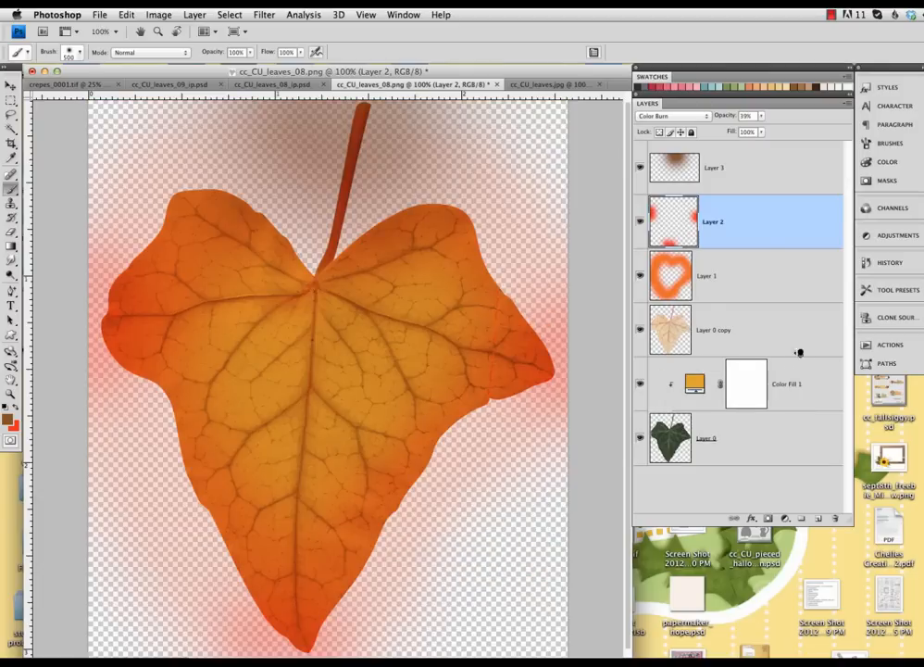
pyautogui.keyDown('alt'); pyautogui.click(799, 353); pyautogui.keyUp('alt')
pyautogui.keyDown('alt'); pyautogui.click(795, 303); pyautogui.keyUp('alt')
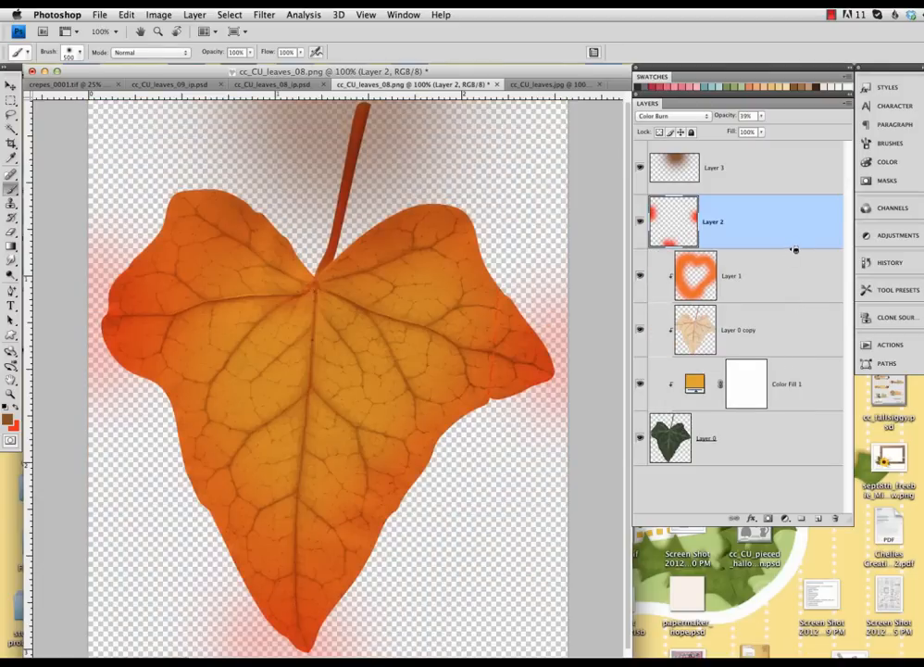
pyautogui.keyDown('alt'); pyautogui.click(791, 198); pyautogui.keyUp('alt')
pyautogui.keyDown('alt'); pyautogui.click(794, 196); pyautogui.keyUp('alt')
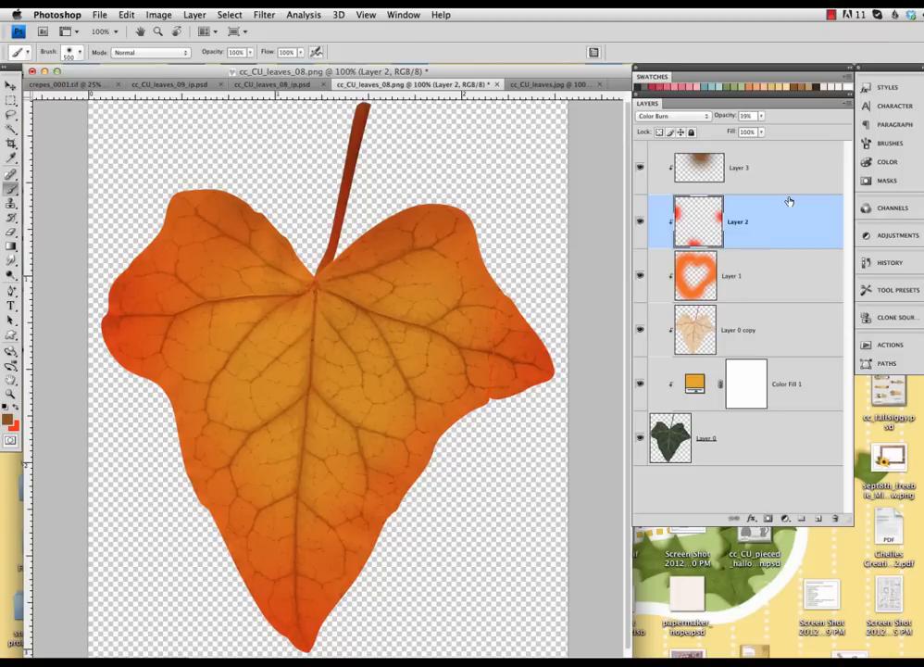
# Duplicate the original green leaf layer and bring the copy to the front of the layer stack
pyautogui.click(752, 429)
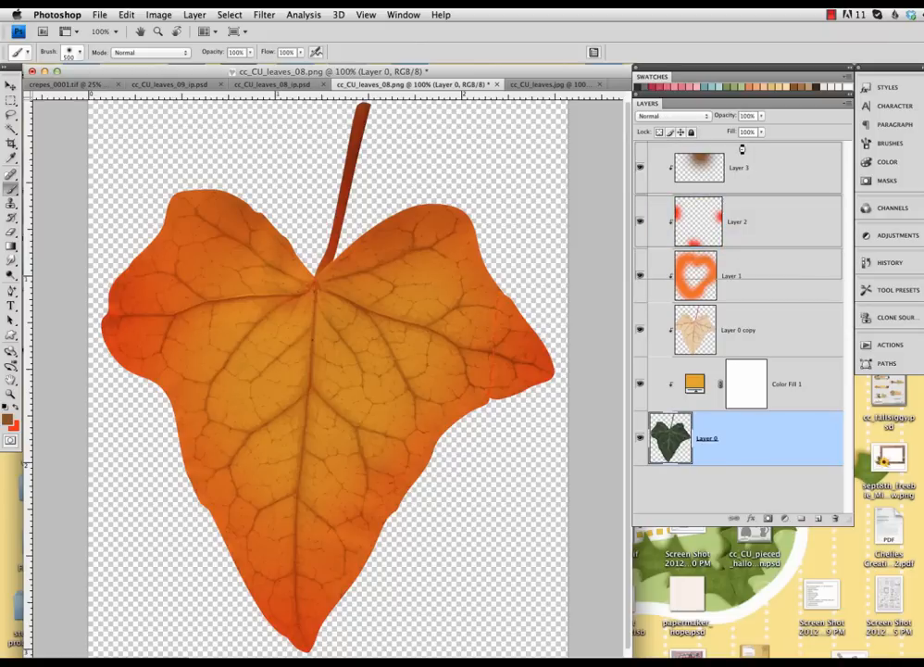
pyautogui.press('super+j')
pyautogui.press('super+shift+bracketright')
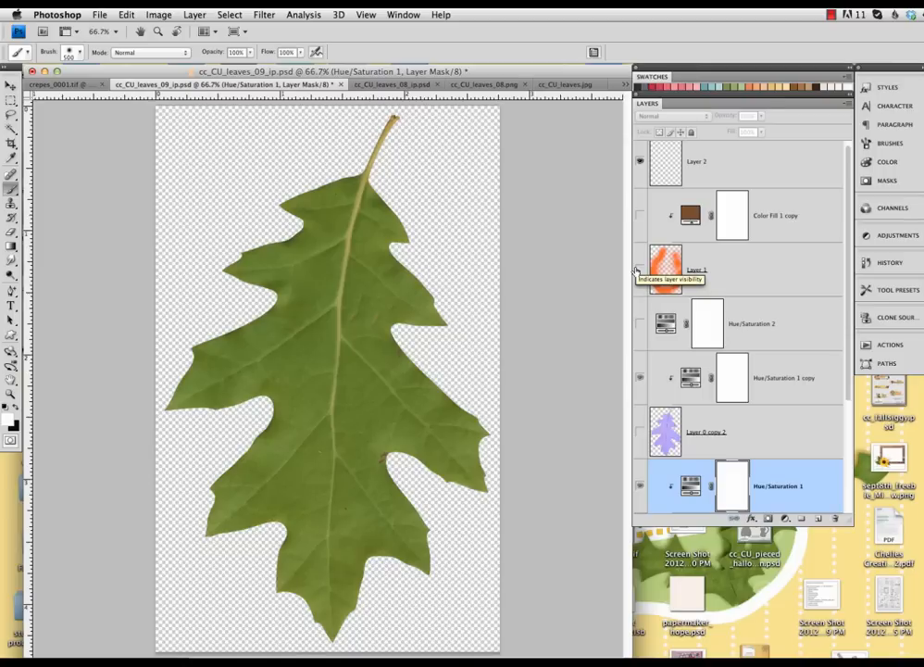
# In cc_CU_leaves_09_ip.psd, show the yellow color fill and the first inverted oak leaf copy, with that copy selected
pyautogui.scroll(-3, 749, 459)
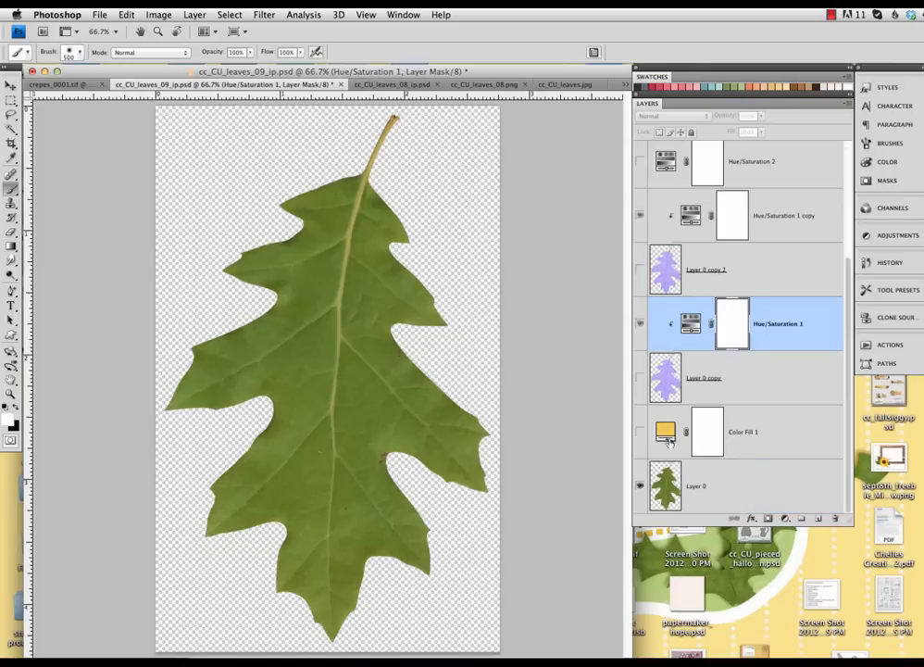
pyautogui.click(639, 436)
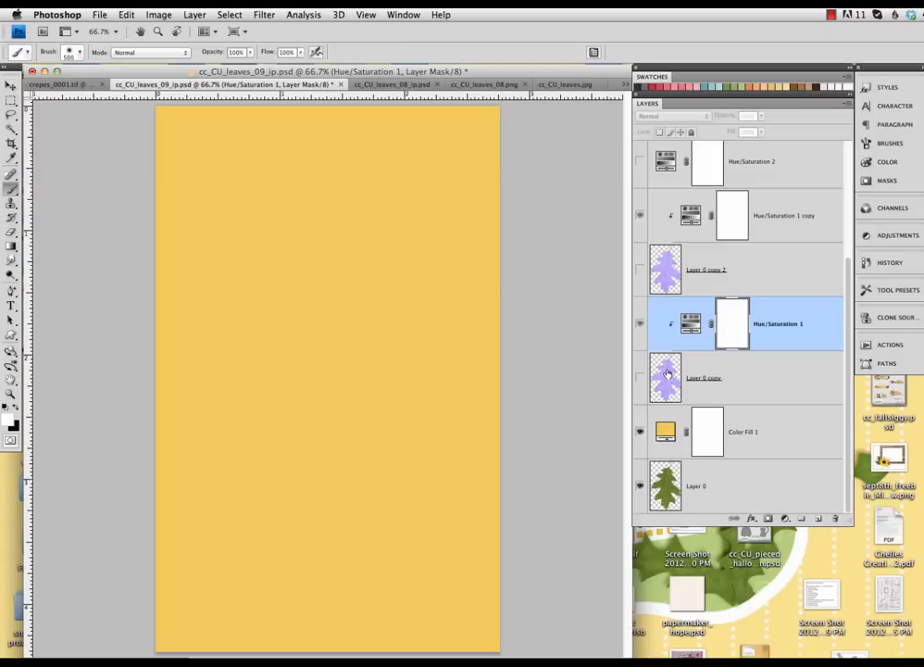
pyautogui.hotkey('alt', '[')
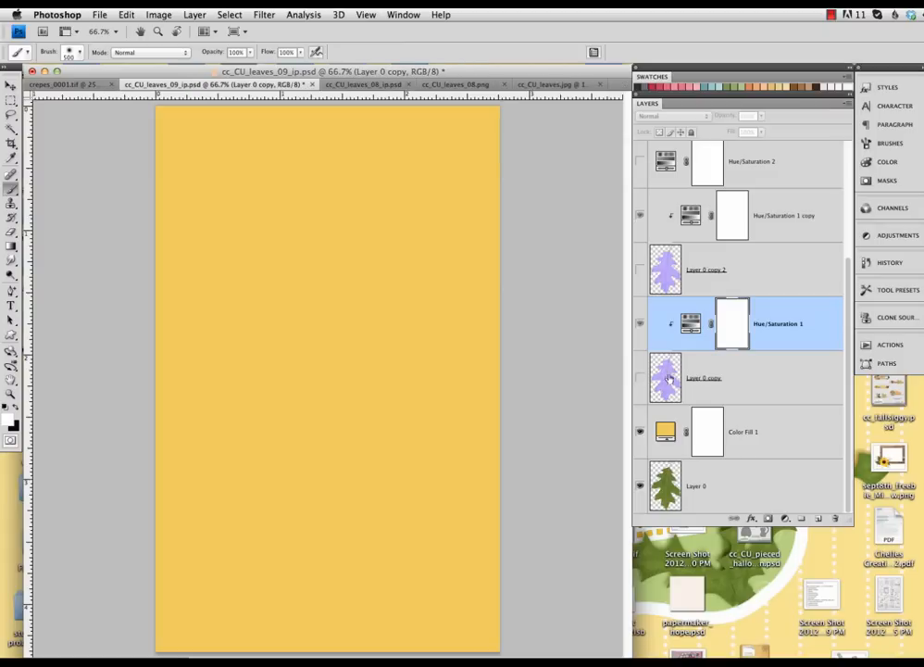
pyautogui.click(639, 380)
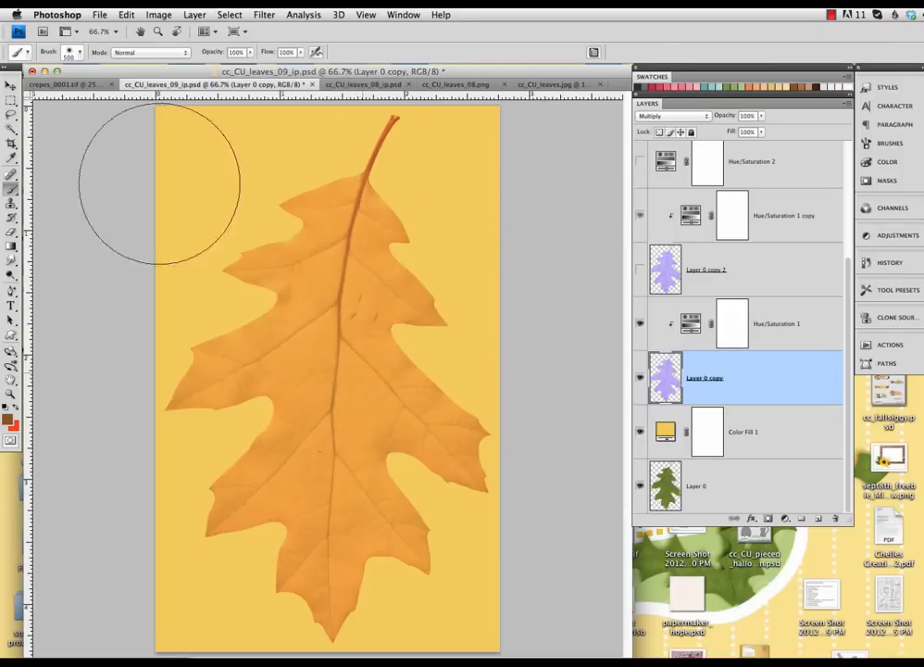
pyautogui.click(10, 84)
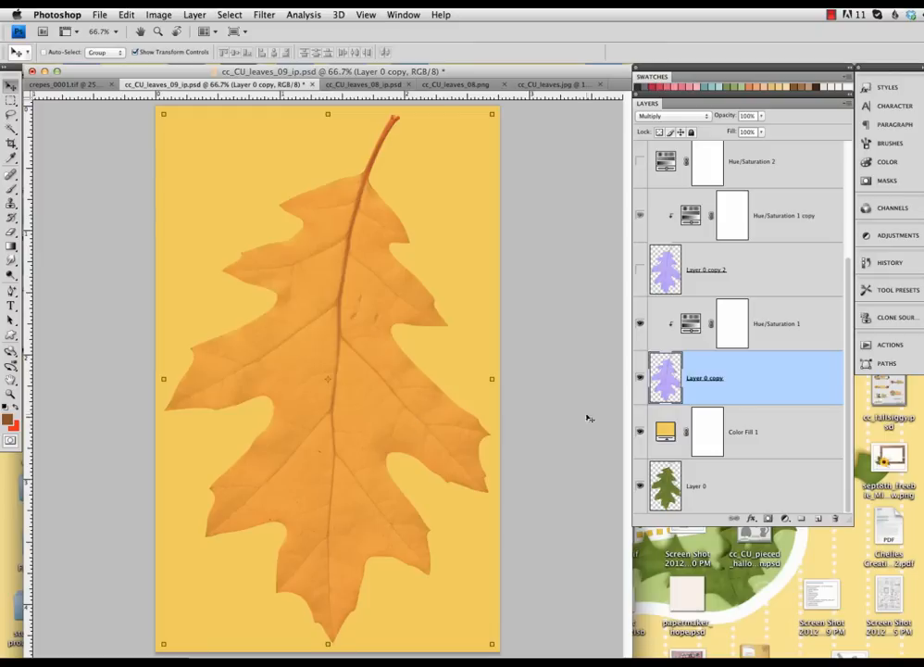
# Show and select the second inverted leaf copy, and show the orange painted layer above it
pyautogui.click(640, 269)
pyautogui.click(767, 269)
pyautogui.scroll(2, 766, 270)
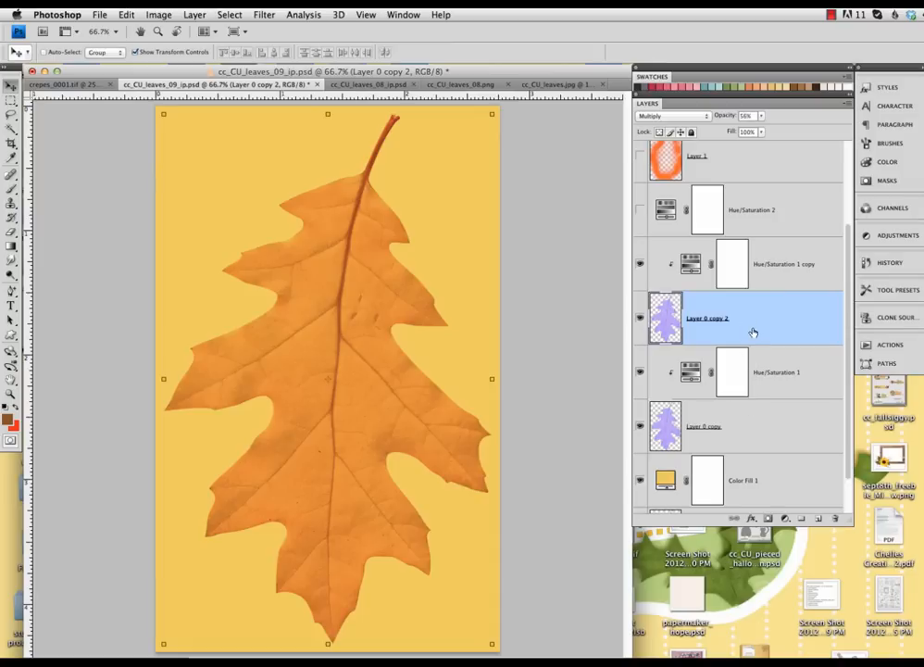
pyautogui.scroll(4, 753, 330)
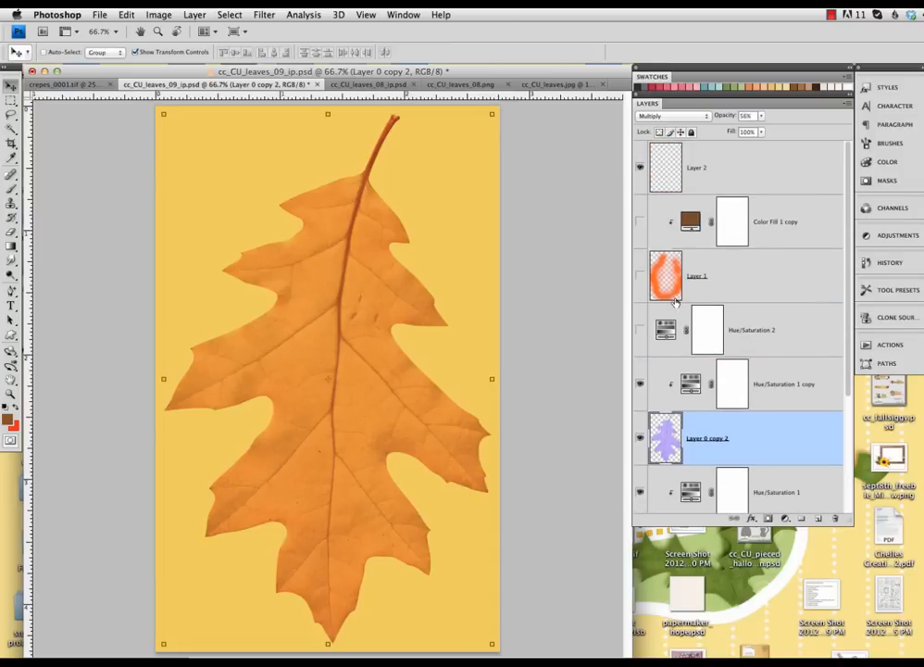
pyautogui.click(640, 276)
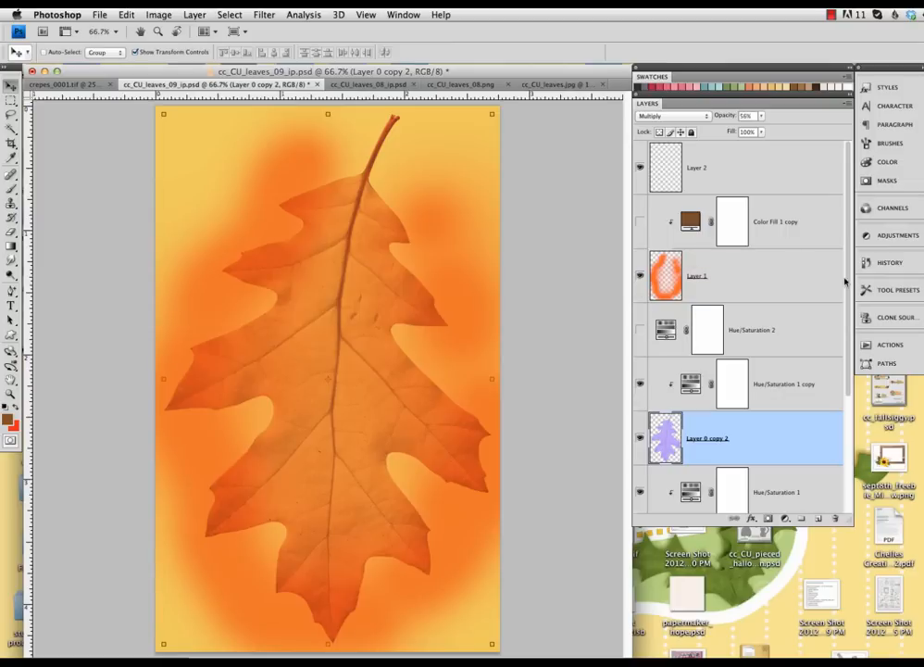
# Preview the brown color fill clipped to the orange painted layer, and hide it again
pyautogui.scroll(-3, 701, 274)
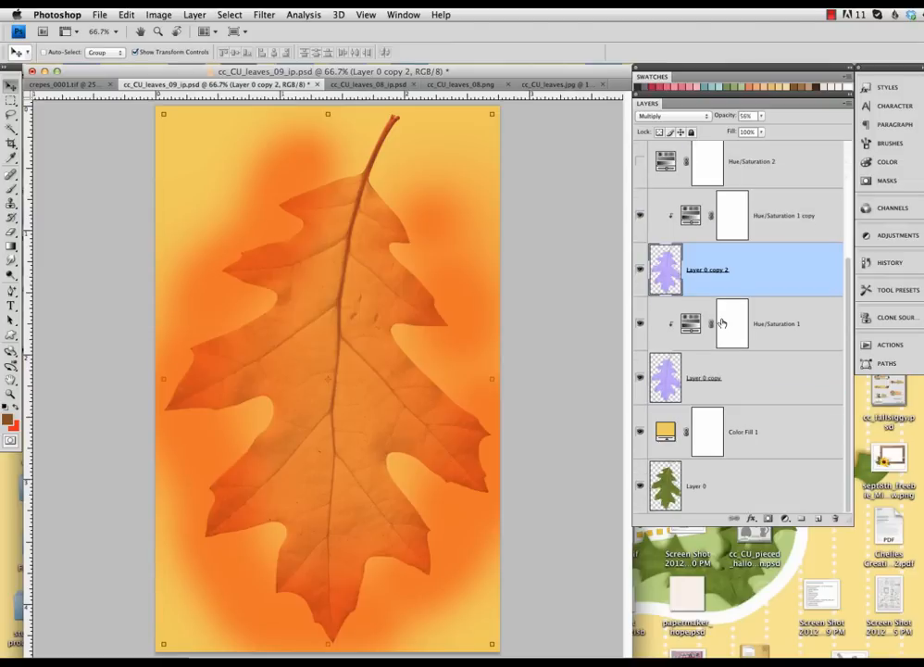
pyautogui.scroll(3, 698, 288)
pyautogui.click(640, 223)
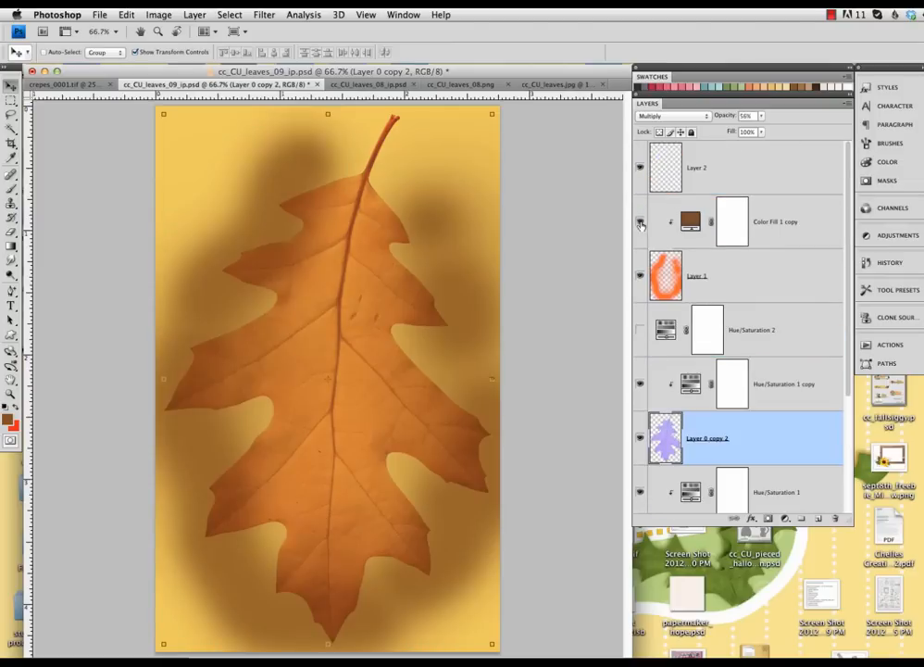
pyautogui.click(639, 223)
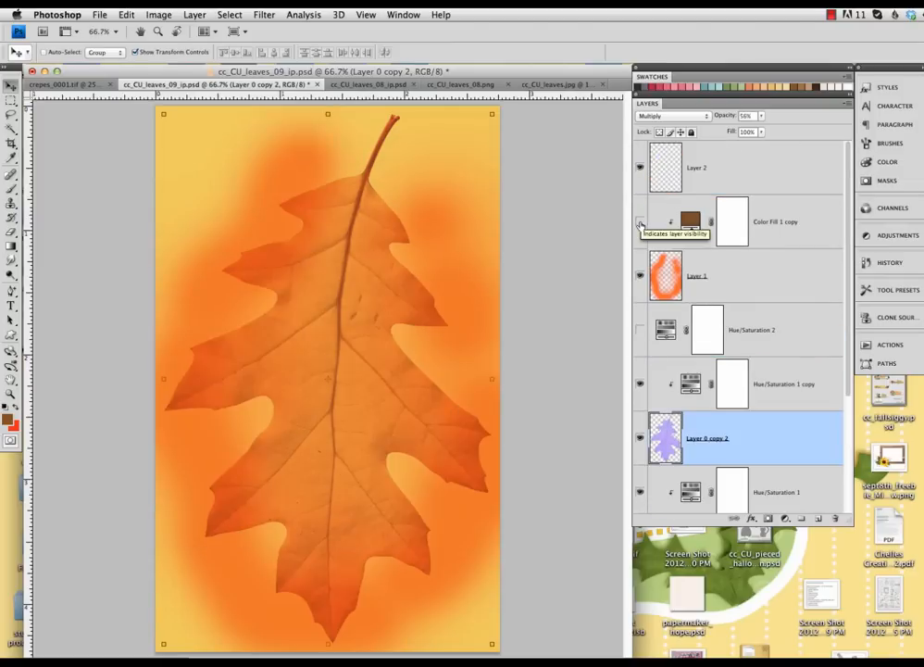
# Merge the Hue/Saturation adjustments clipped to the two inverted leaf copies down into those copies
pyautogui.scroll(-3, 750, 379)
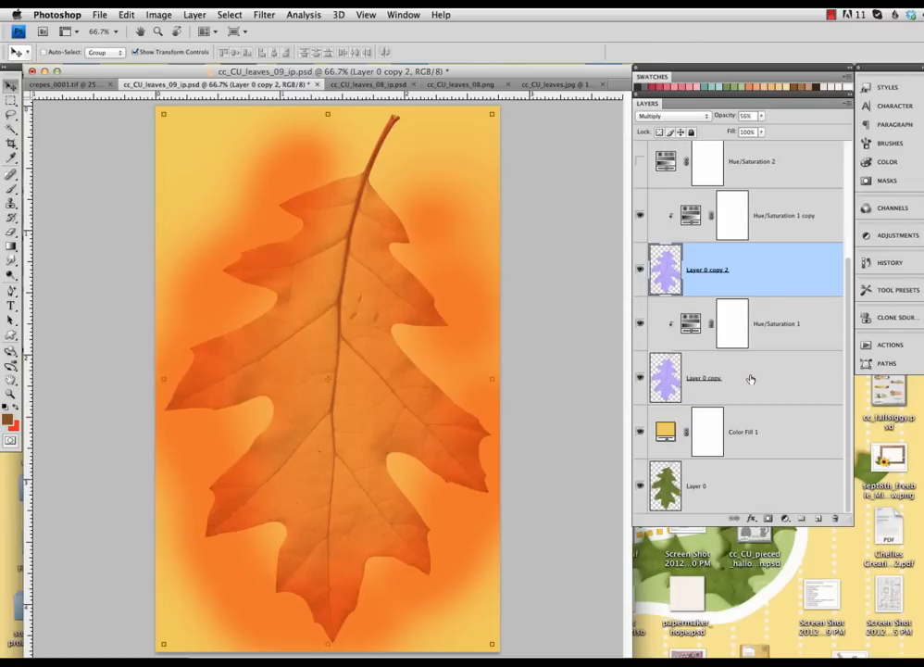
pyautogui.click(774, 322)
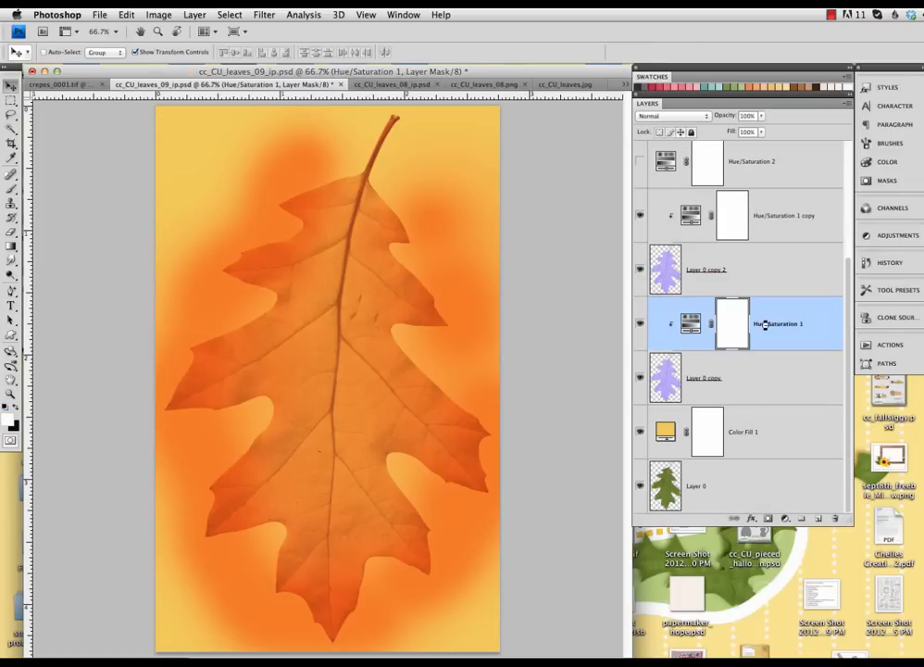
pyautogui.press('super+e')
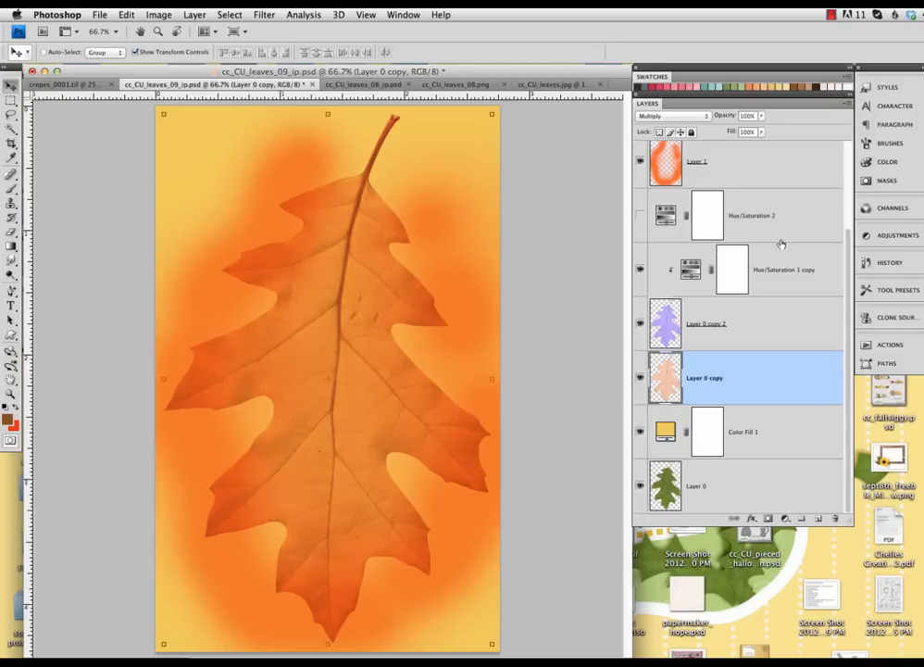
pyautogui.click(783, 282)
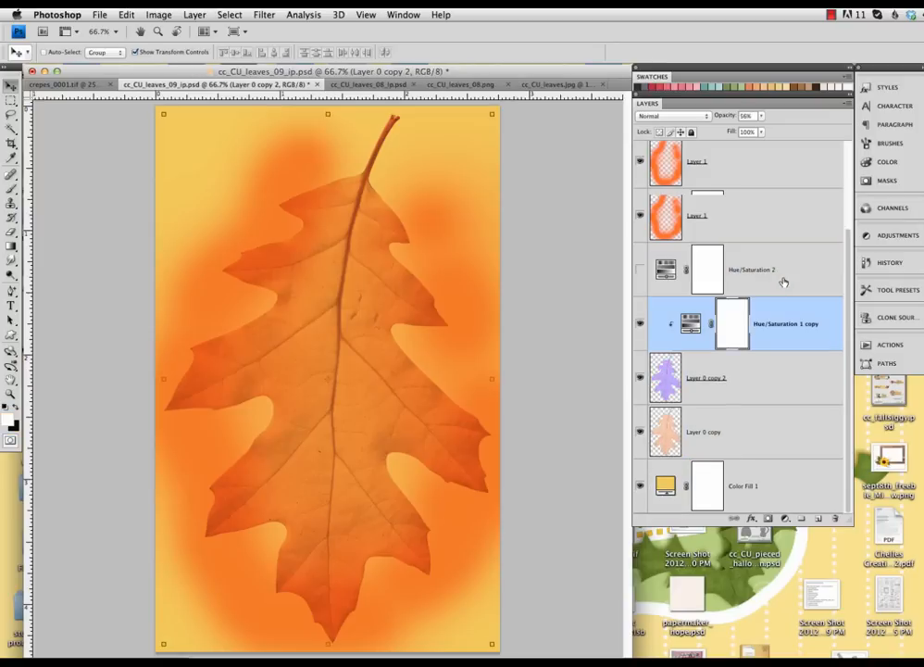
pyautogui.press('super+e')
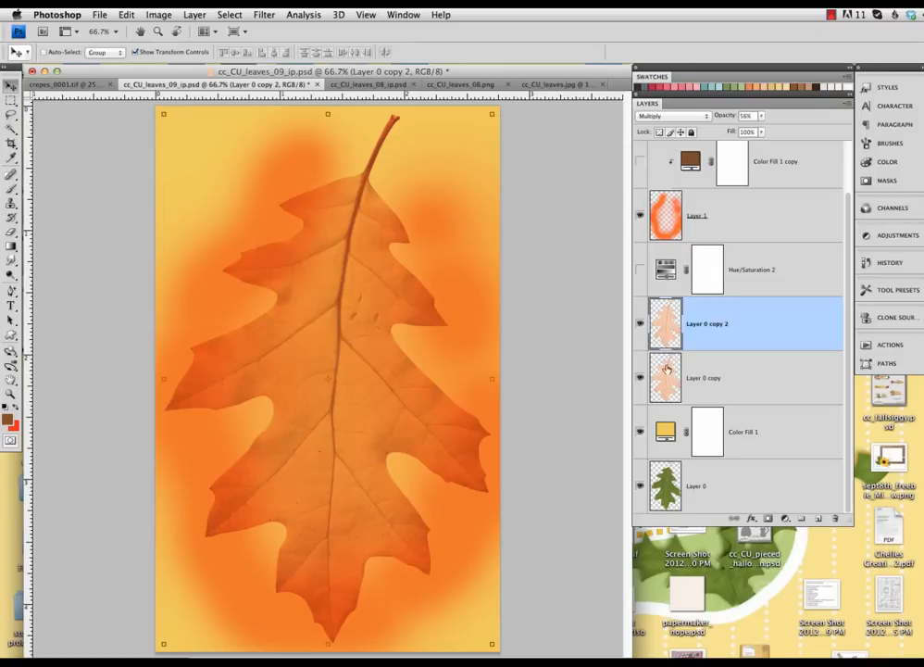
# Clip the yellow color fill, both leaf copies, the Hue/Saturation 2 layer and the orange painted layer to the original green leaf
pyautogui.keyDown('alt'); pyautogui.click(755, 411); pyautogui.keyUp('alt')
pyautogui.keyDown('alt'); pyautogui.click(751, 405); pyautogui.keyUp('alt')
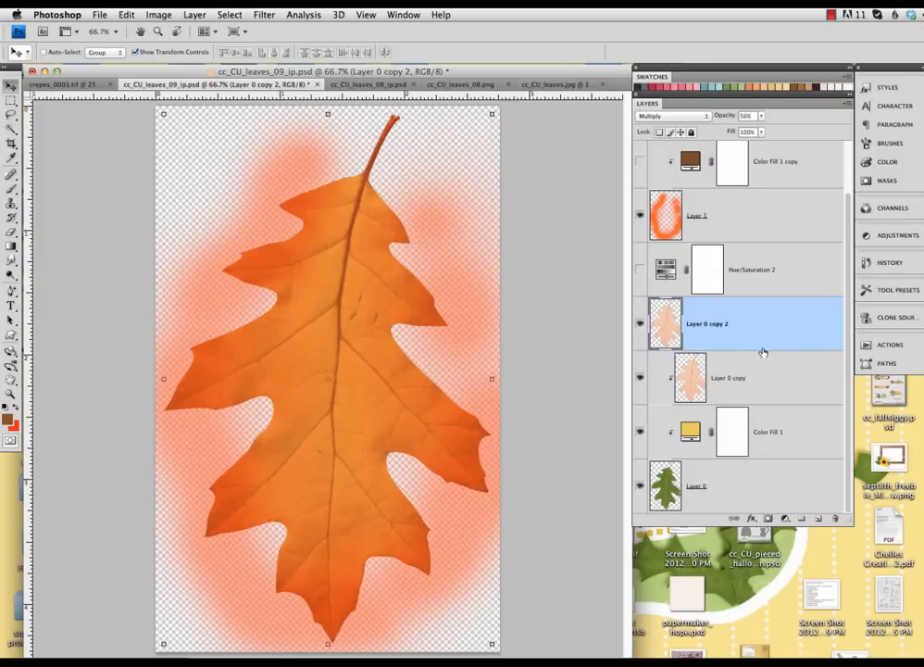
pyautogui.keyDown('alt'); pyautogui.click(770, 343); pyautogui.keyUp('alt')
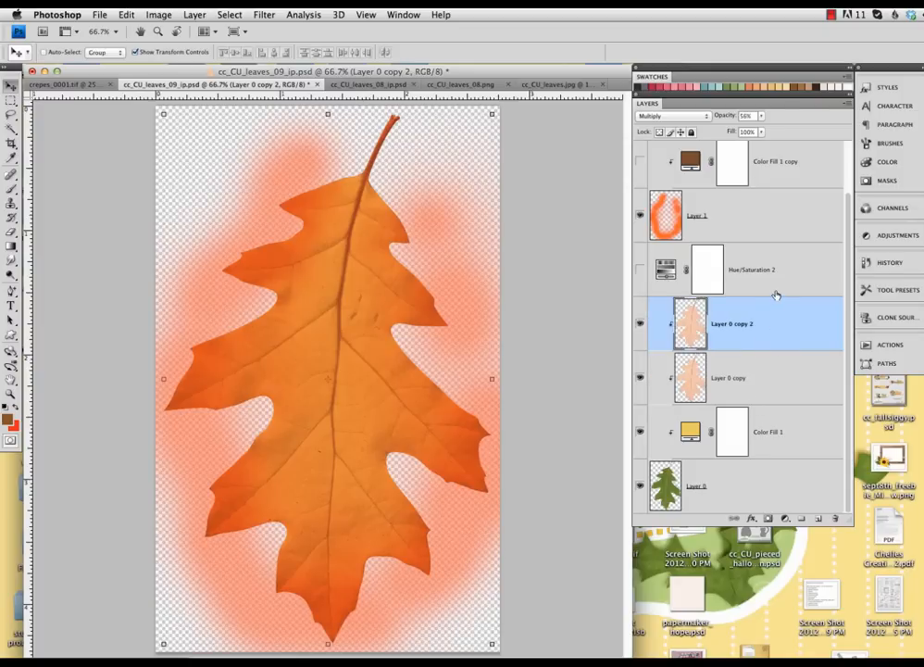
pyautogui.keyDown('alt'); pyautogui.click(781, 296); pyautogui.keyUp('alt')
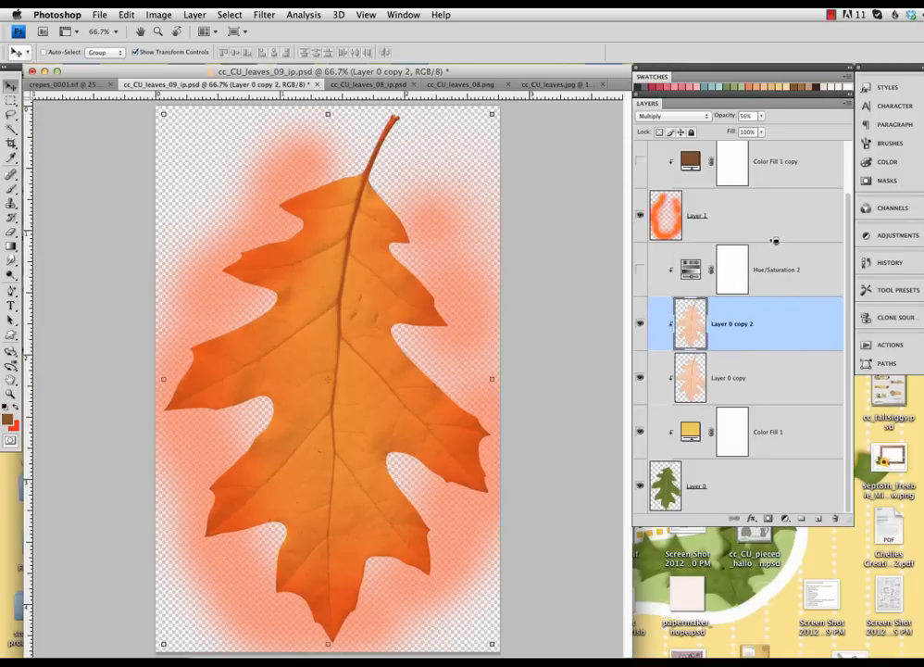
pyautogui.keyDown('alt'); pyautogui.click(775, 241); pyautogui.keyUp('alt')
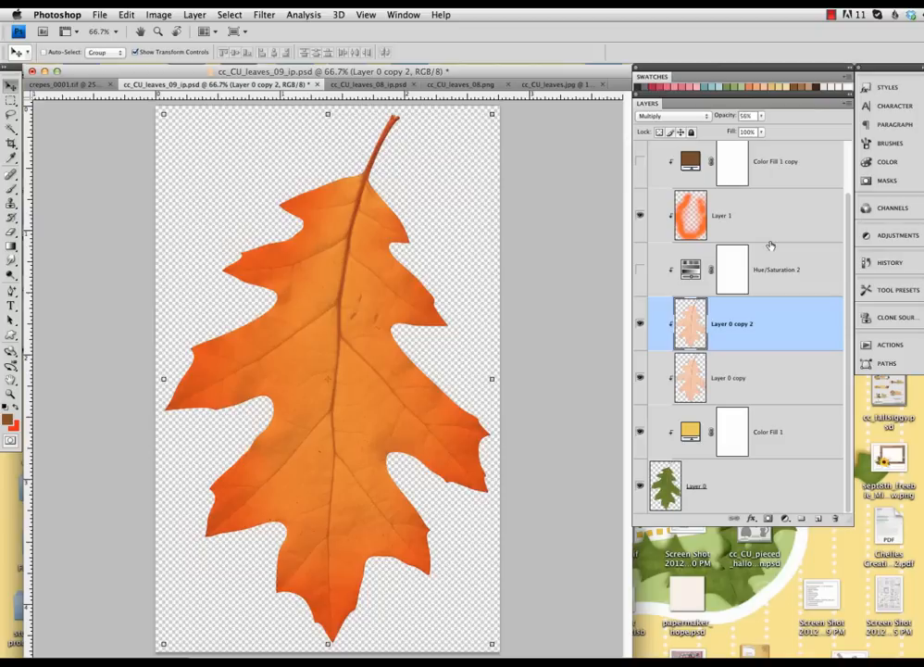